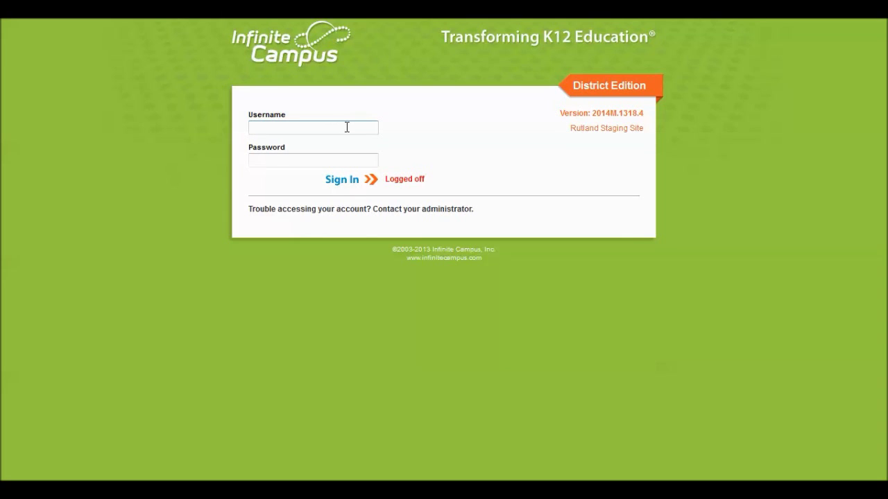
Step: Sign in to Infinite Campus with the teacher's username and password
key("Tab")
type("•••••••")
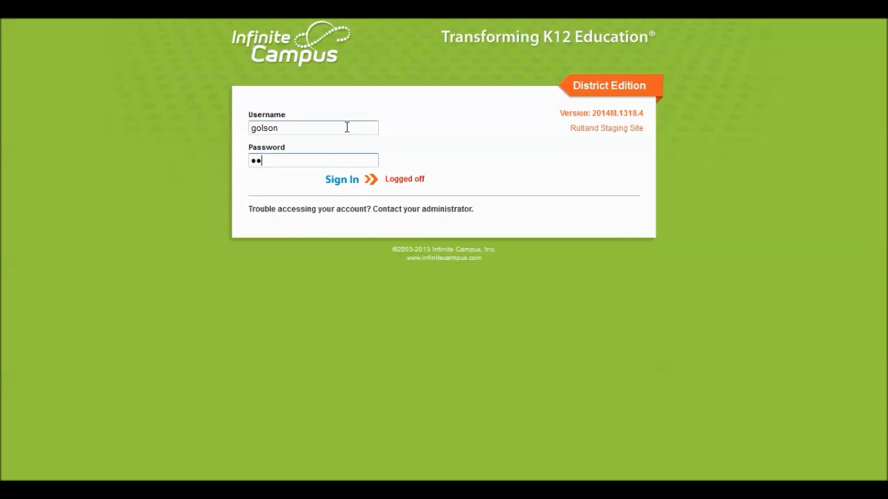
type("••••")
key("Return")
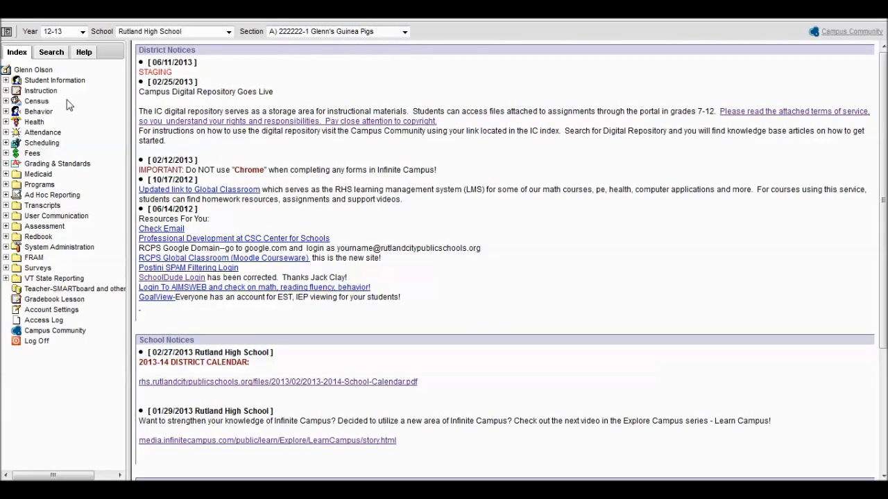
Step: Turn on Hide Dropped Students in Teacher Preferences and save it for all sections via Mass Assign
left_click(40, 91)
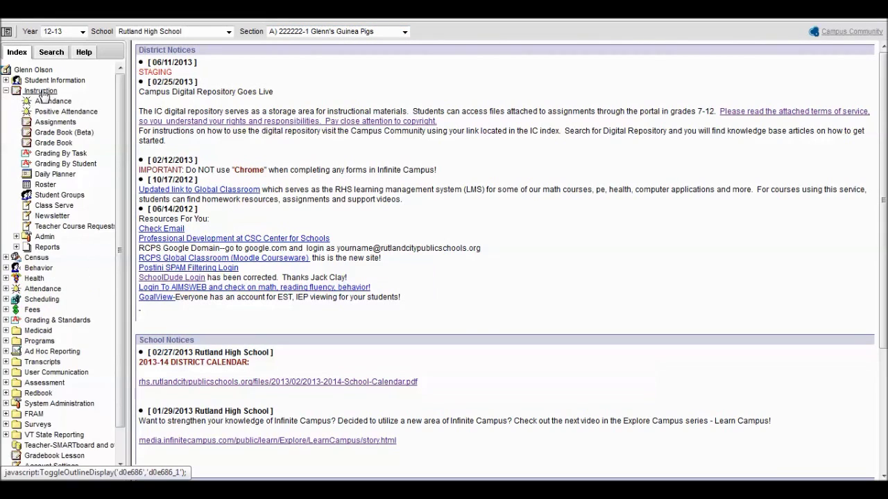
left_click(61, 125)
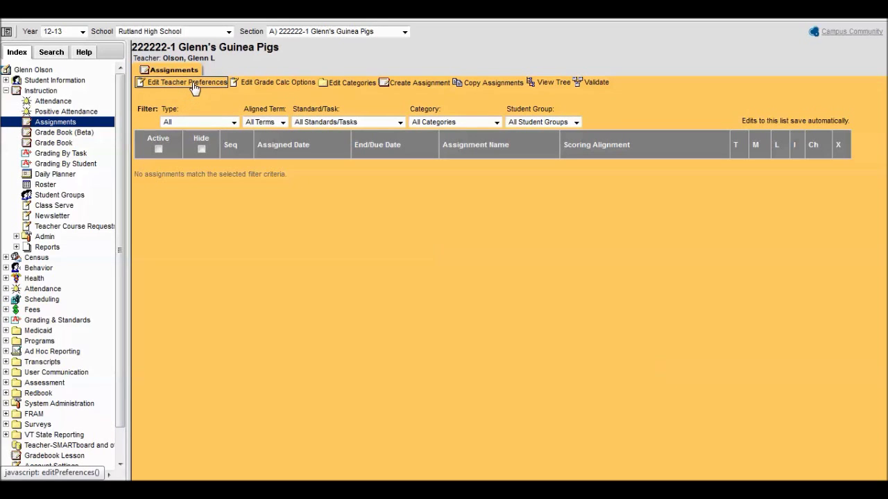
left_click(194, 84)
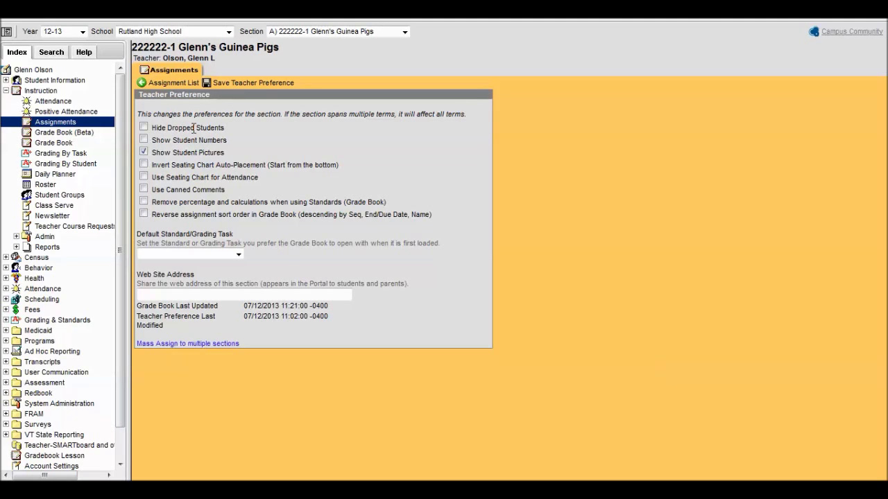
left_click(144, 127)
left_click(222, 344)
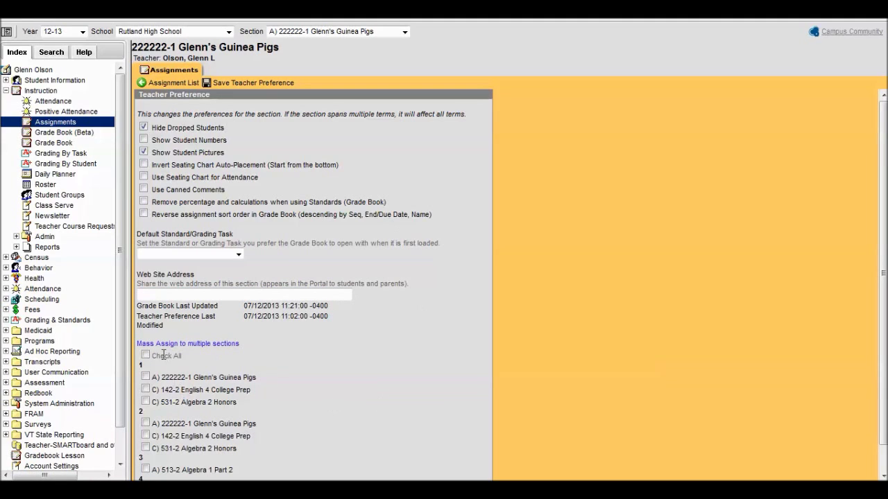
left_click(145, 355)
left_click(248, 85)
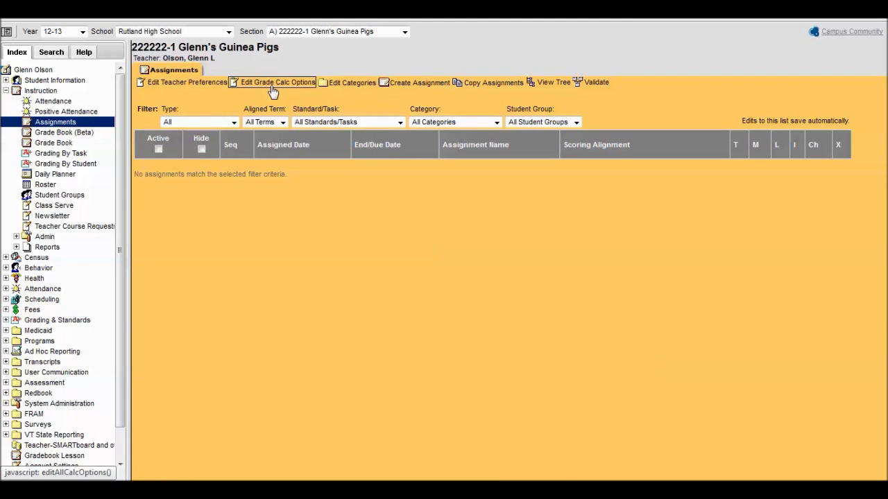
Step: Open the grade calculation options, show standards by individual term, then collapse back to All
left_click(273, 83)
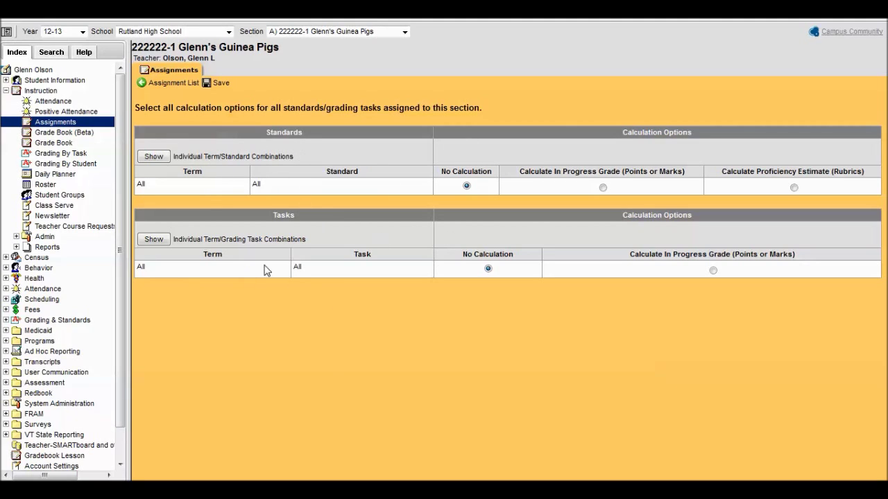
left_click(153, 156)
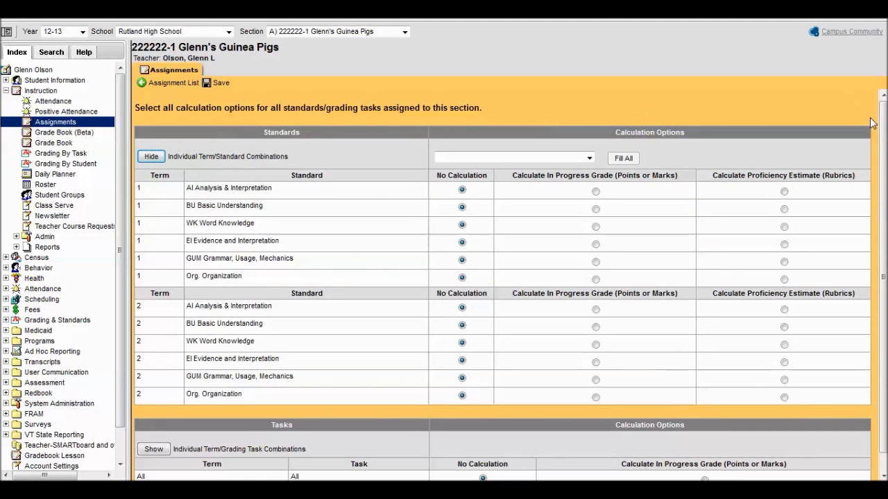
left_click_drag(882, 133, 883, 139)
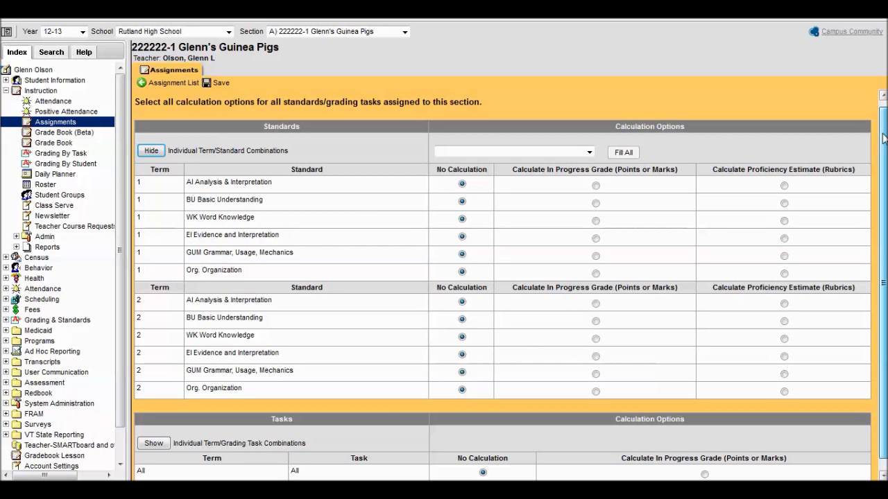
left_click_drag(883, 139, 882, 134)
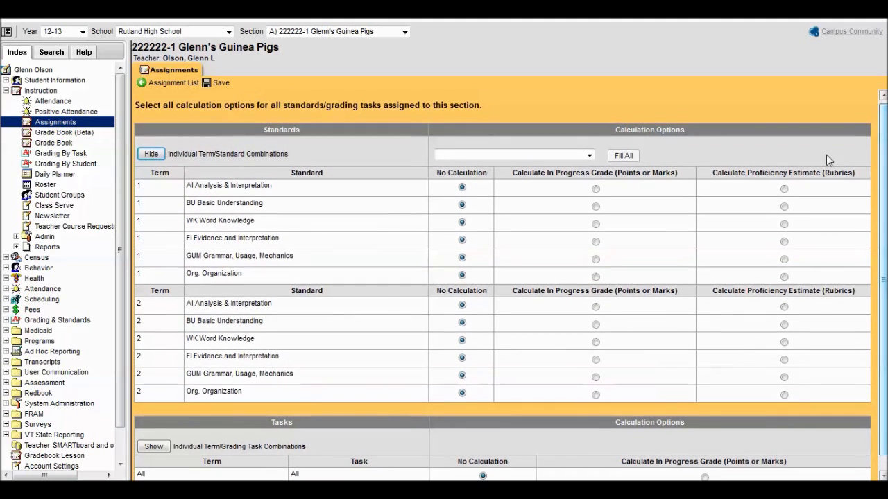
left_click(153, 155)
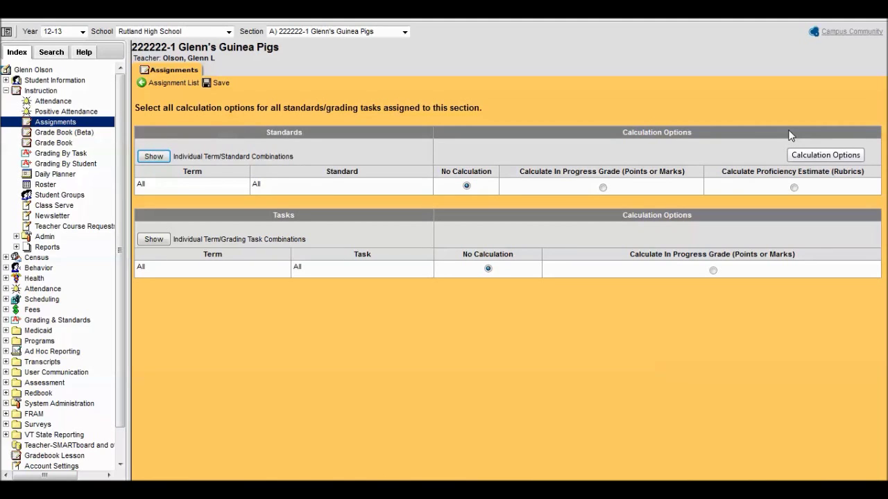
Step: Set all standards to Calculate Proficiency Estimate (Rubrics) using Power Law
left_click(794, 188)
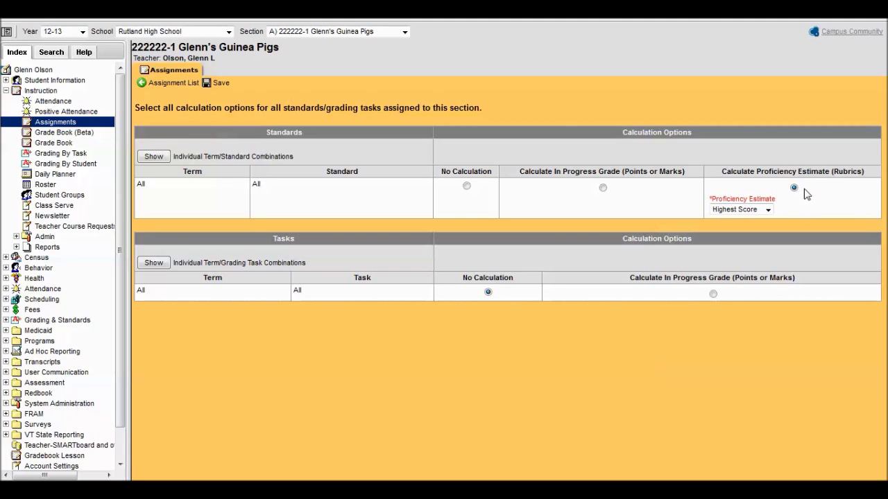
left_click(768, 211)
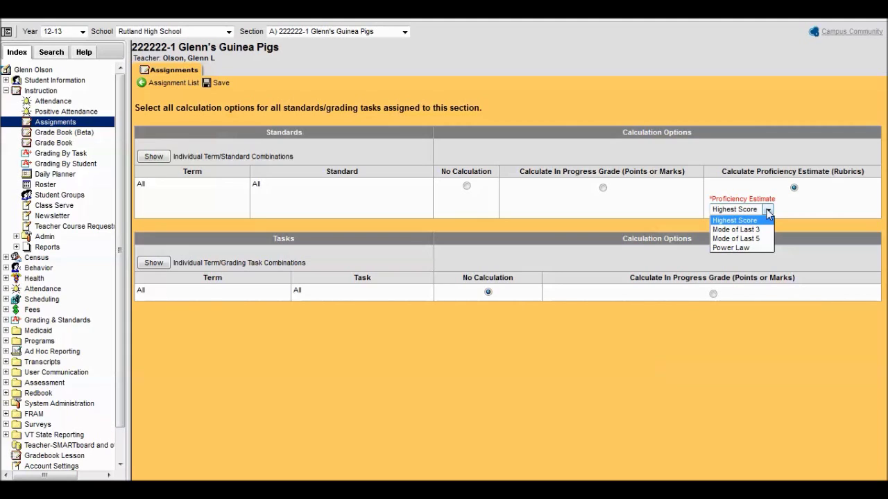
left_click(744, 248)
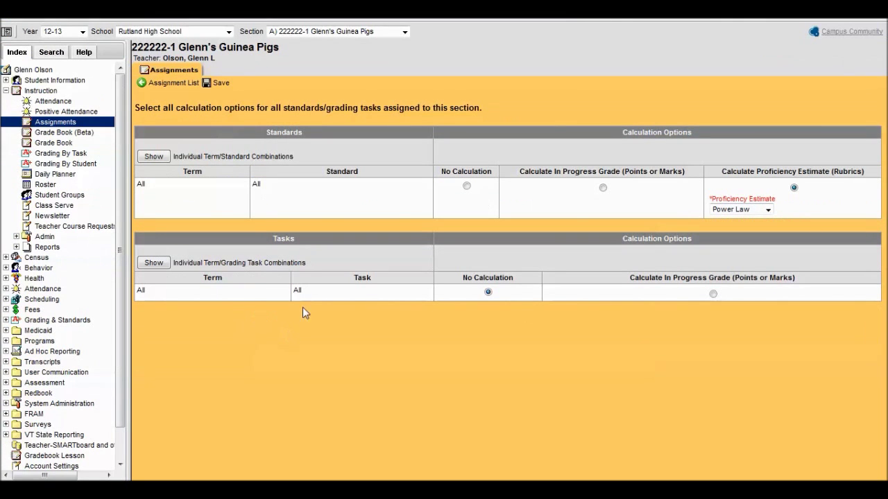
Step: Set grading tasks to Calculate In Progress Grade on the Numeric scale, with weighted categories and score's % value
left_click(161, 264)
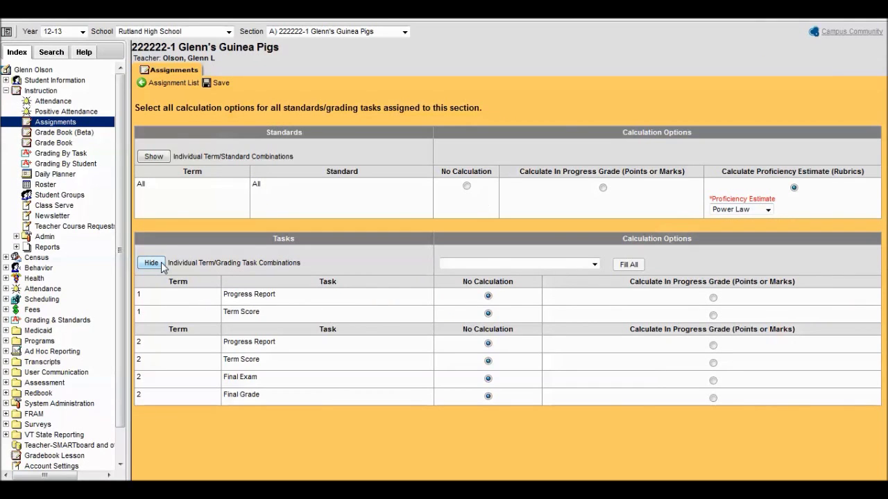
left_click(161, 264)
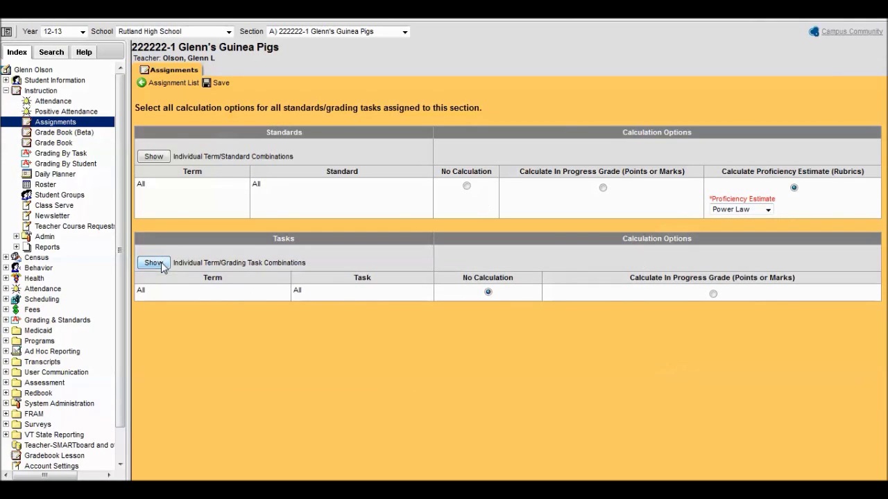
left_click(713, 295)
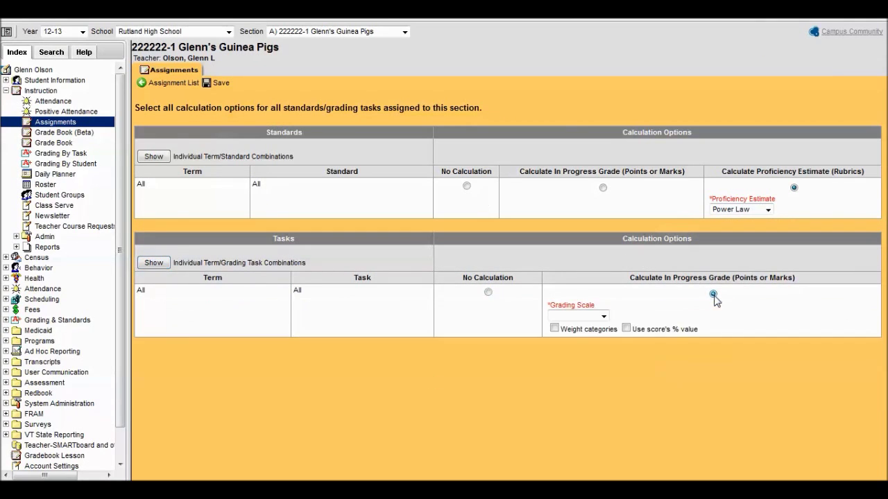
left_click(603, 317)
left_click(598, 343)
left_click(554, 329)
left_click(626, 328)
Step: Save the calculation options and bring up the section's categories list
left_click(222, 83)
left_click(178, 84)
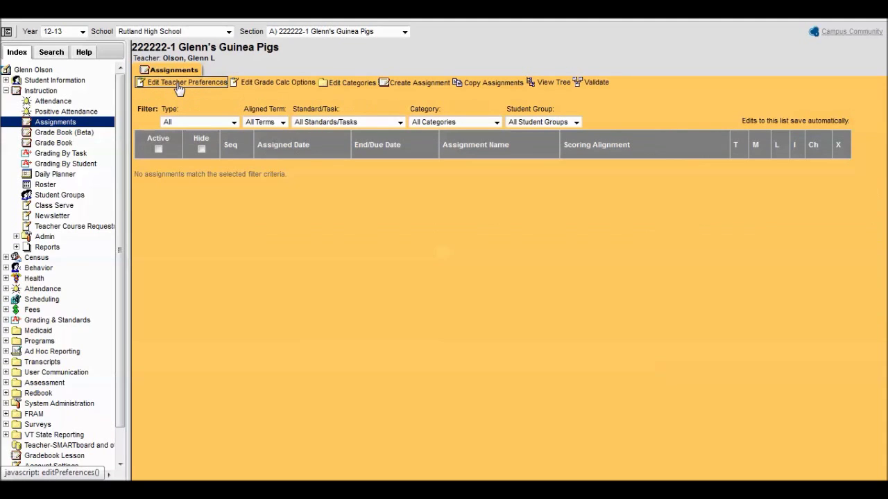
left_click(349, 84)
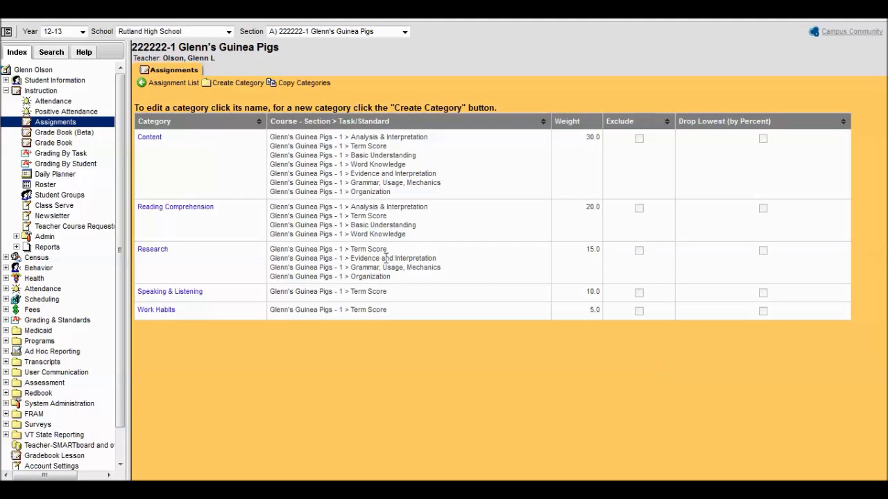
Step: Create a new category named Writing with weight 20
left_click(236, 83)
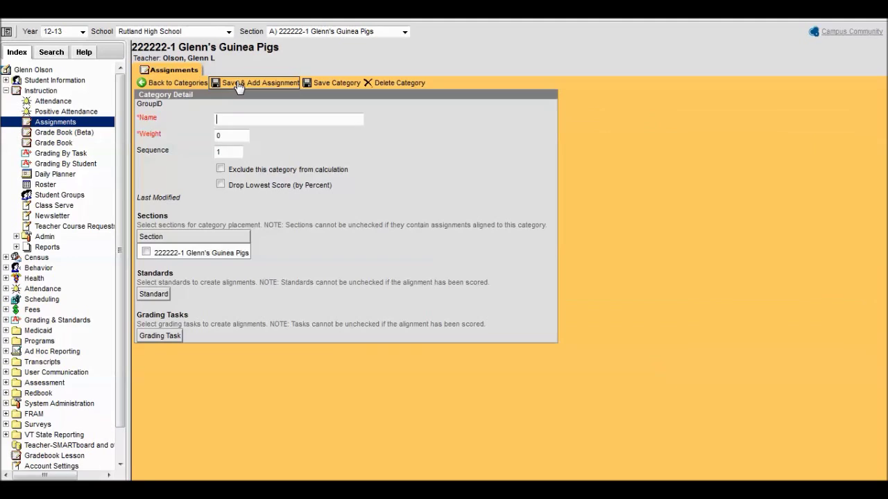
left_click(295, 119)
type("Writing")
key("Tab")
type("20")
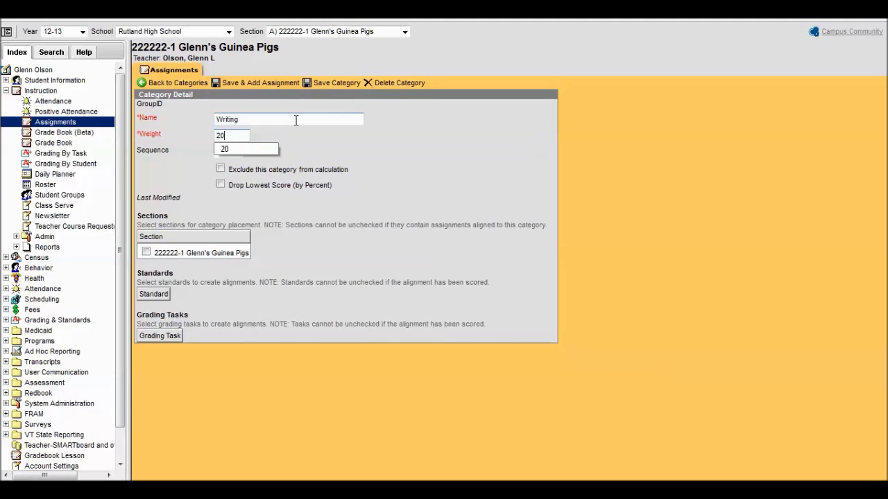
key("Tab")
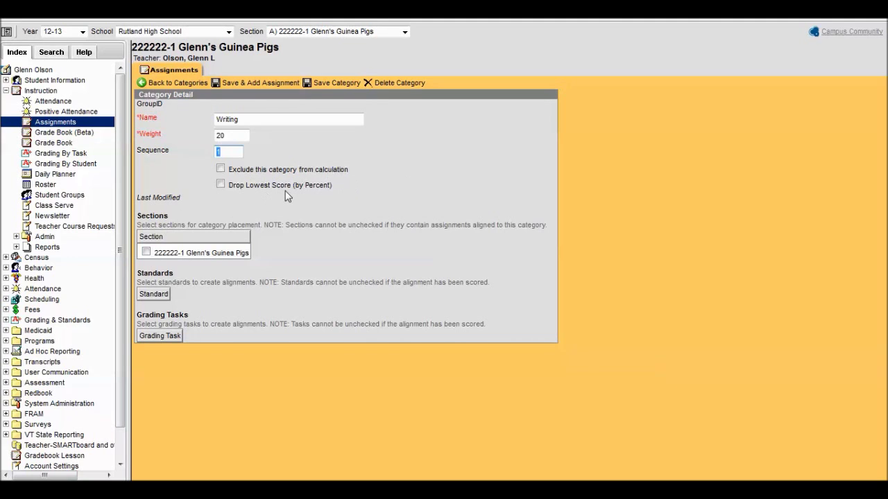
Step: Align Writing to the section, six standards (Evidence and Interpretation, Organization, etc.) and the Term Score task
left_click(146, 252)
scroll(555, 191, "down", 1)
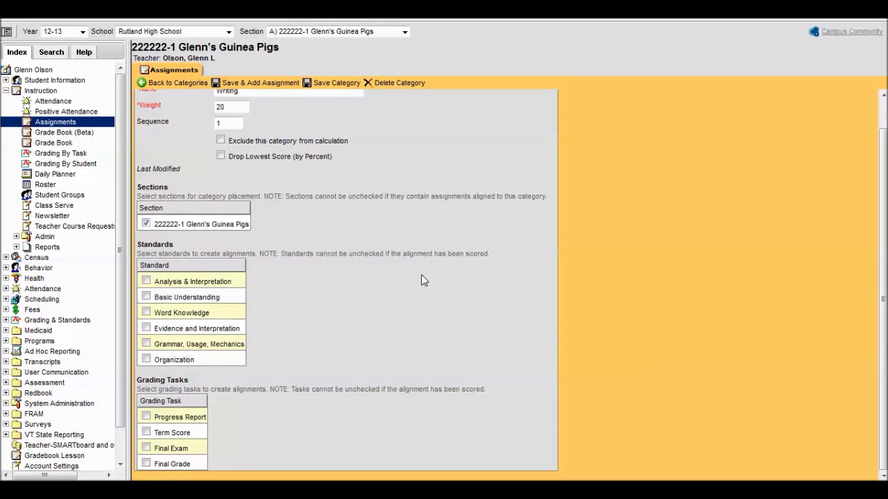
left_click(146, 327)
left_click(146, 343)
left_click(146, 359)
left_click(146, 312)
left_click(146, 296)
left_click(146, 281)
left_click(146, 432)
Step: Save the Writing category and start a new assignment, accepting the processing warning
scroll(484, 283, "up", 1)
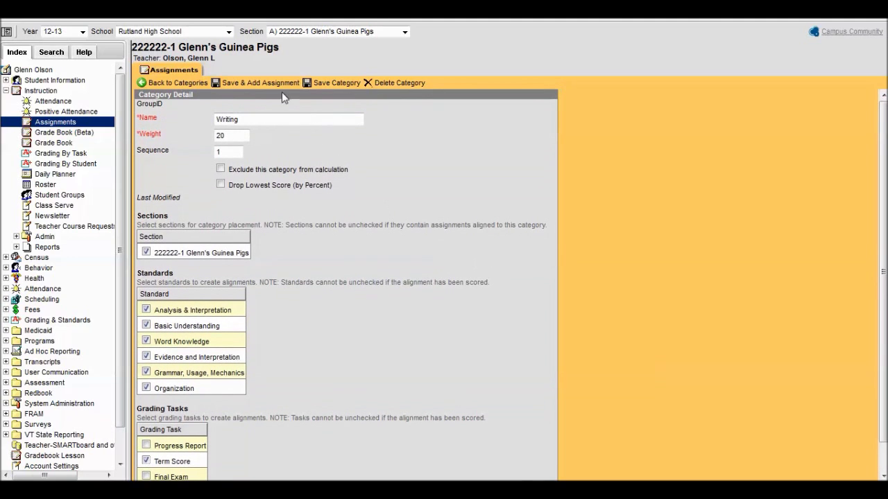
left_click(331, 82)
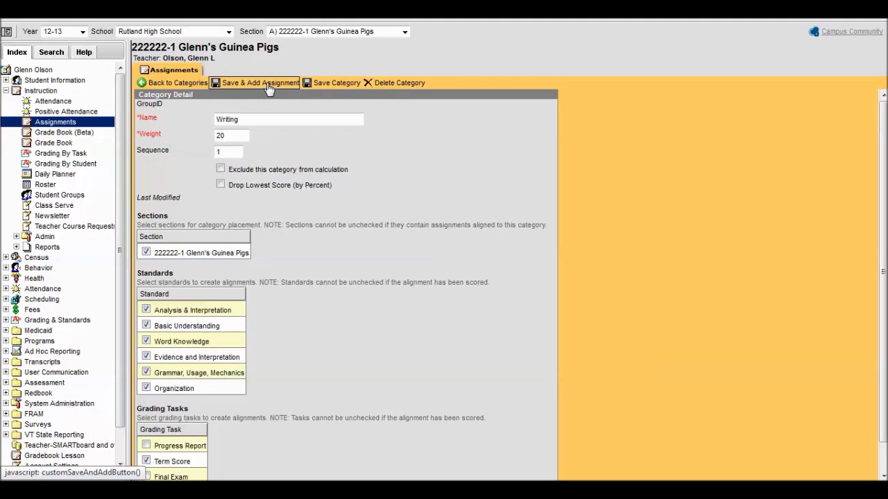
left_click(268, 82)
left_click(455, 190)
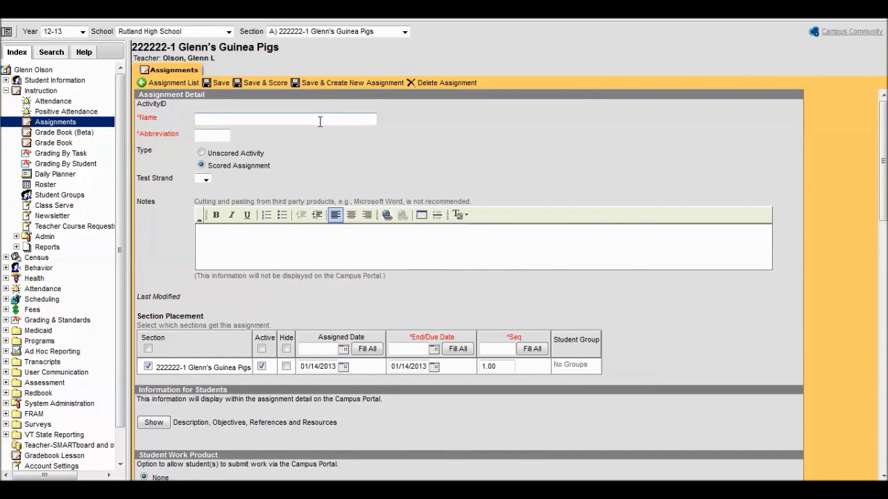
Step: Name the assignment 'I'm Glad to Be Back' with abbreviation G2BB
left_click(320, 122)
type("I")
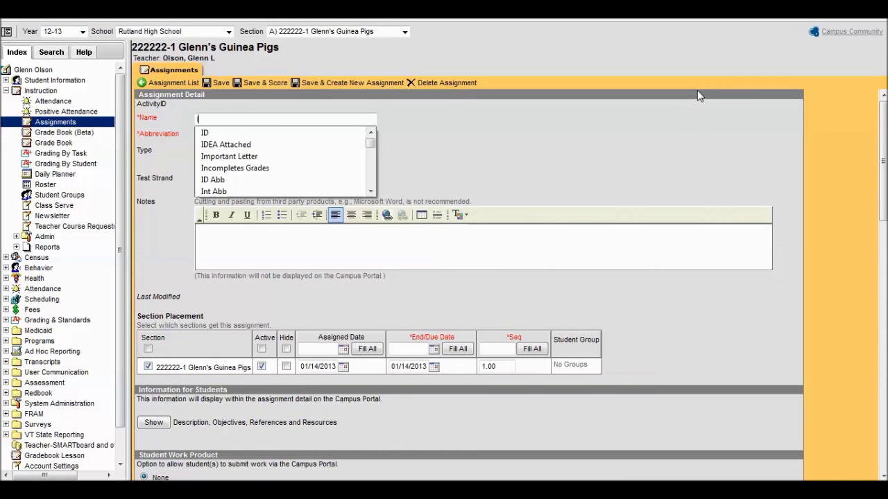
key("Escape")
type("'m Gla")
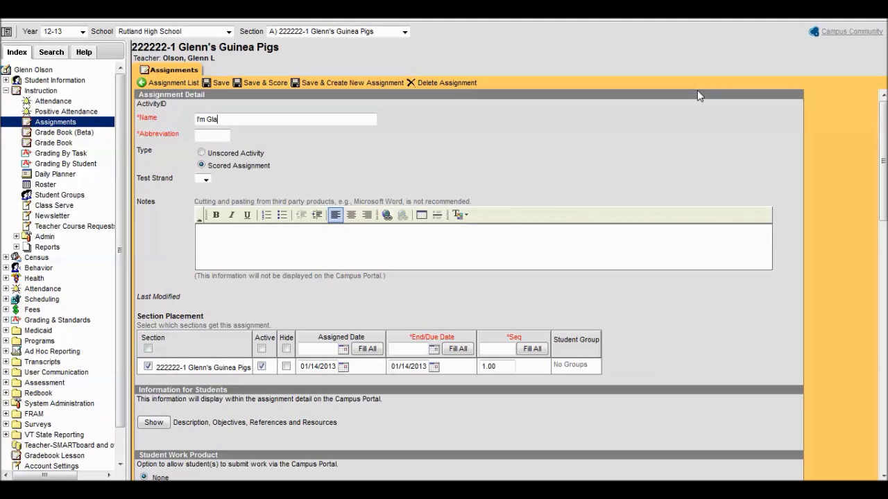
type("d ot")
key("BackSpace")
key("BackSpace")
type("to Be Back")
key("Tab")
type("G2BB")
Step: Expand the student description, objectives and references editors and insert a link into References
scroll(379, 215, "down", 4)
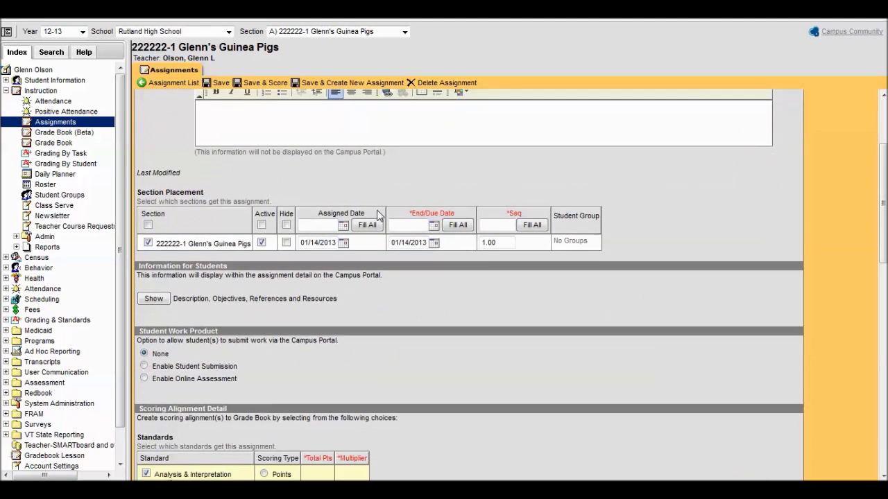
scroll(377, 211, "down", 3)
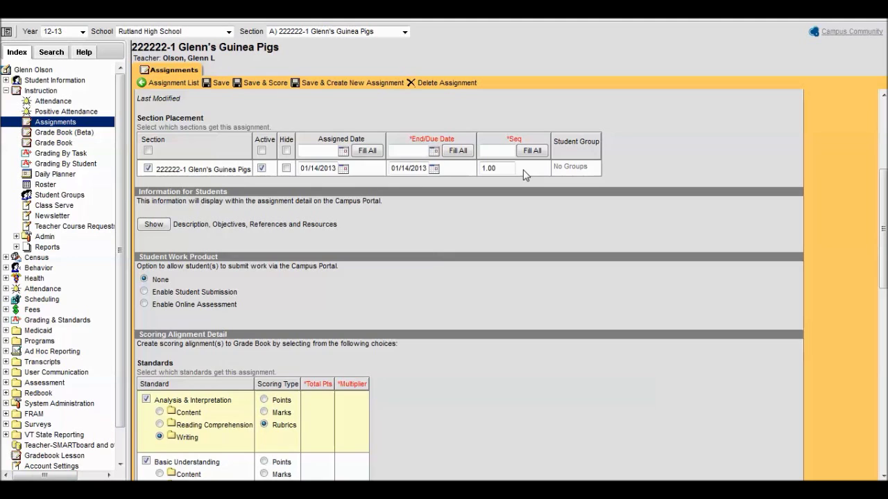
scroll(525, 174, "down", 2)
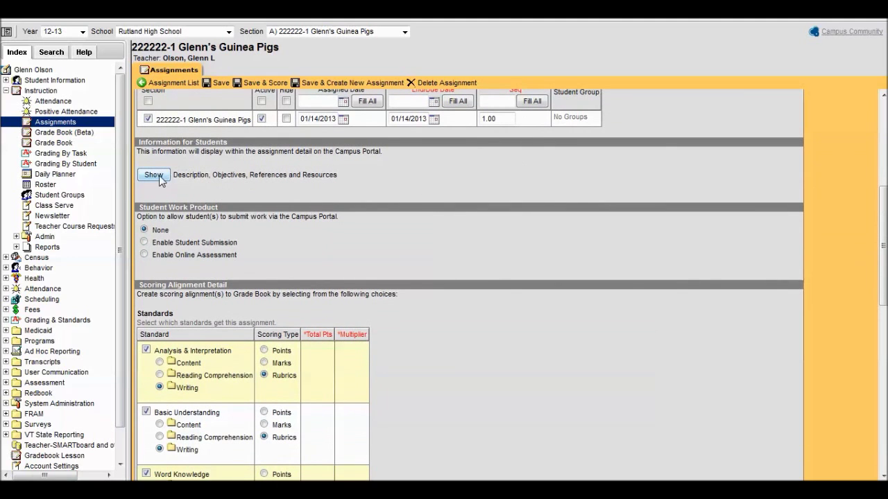
left_click(158, 175)
scroll(485, 193, "down", 2)
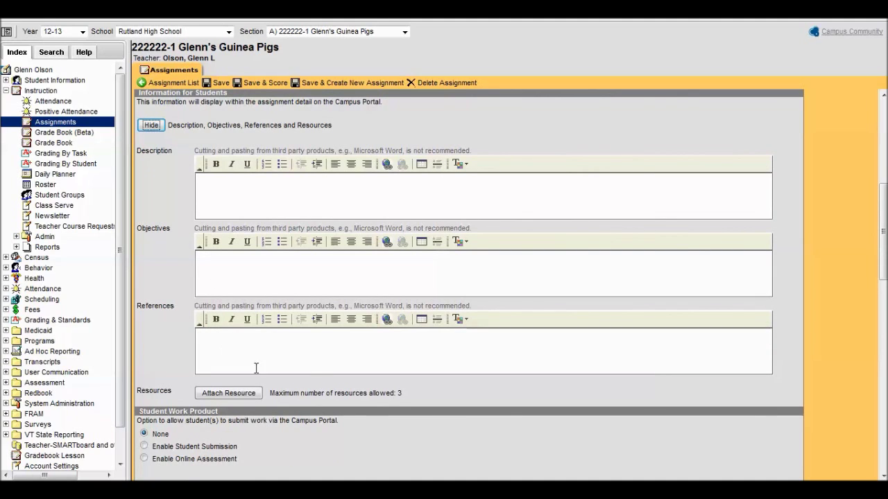
left_click(387, 320)
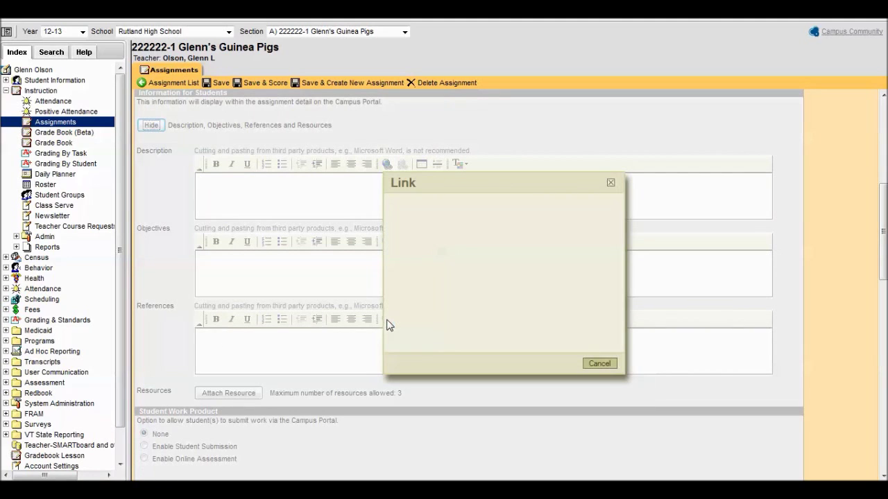
Step: Close the Link dialog and cancel the Attach File dialog without adding any resource
left_click(611, 184)
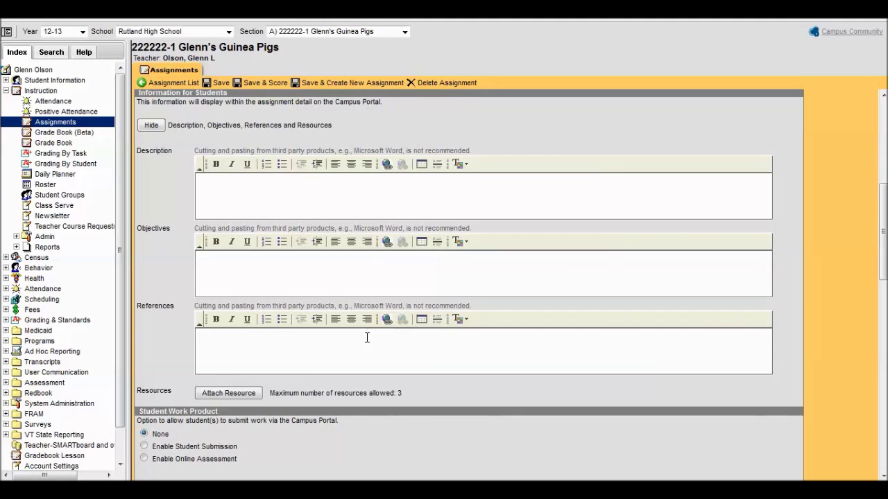
left_click(239, 392)
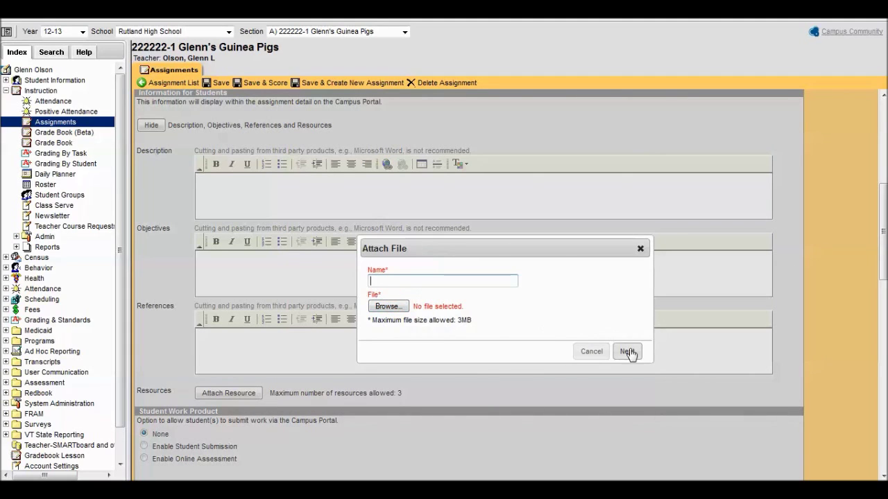
left_click(595, 352)
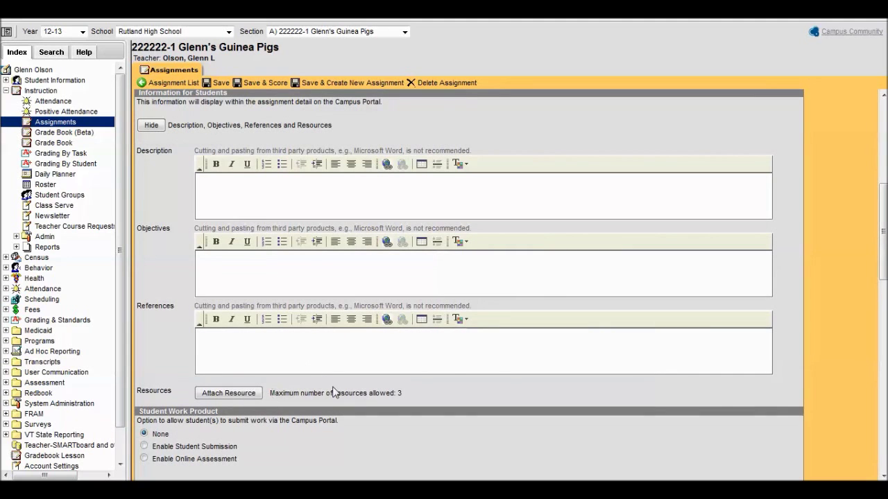
scroll(676, 314, "down", 1)
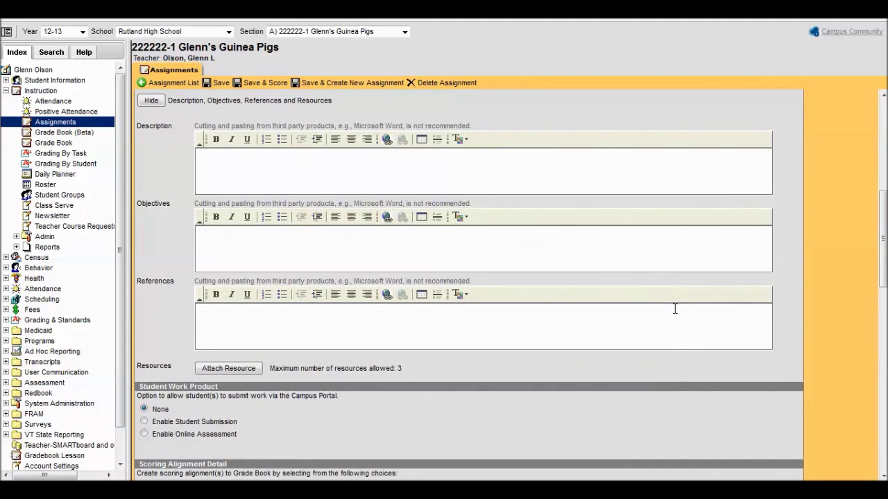
scroll(674, 309, "down", 5)
scroll(669, 330, "up", 15)
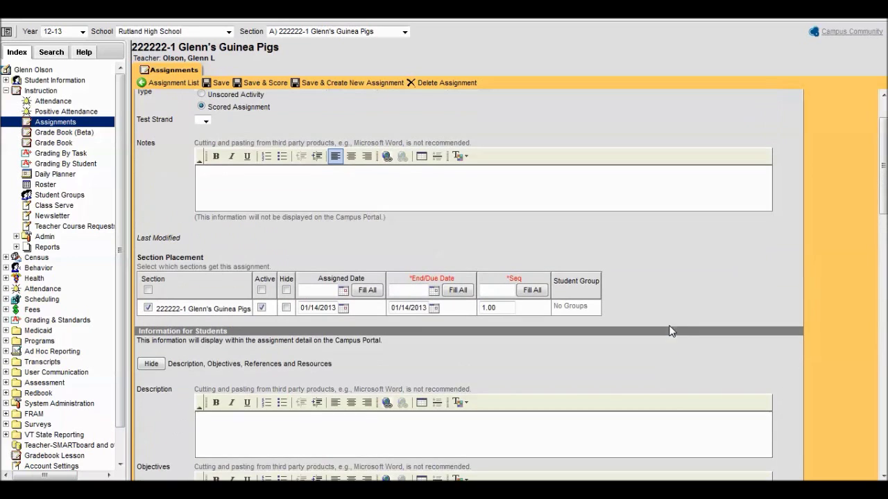
Step: Remove Analysis & Interpretation, Basic Understanding and Word Knowledge from the assignment's standards
left_click(151, 363)
scroll(608, 247, "down", 10)
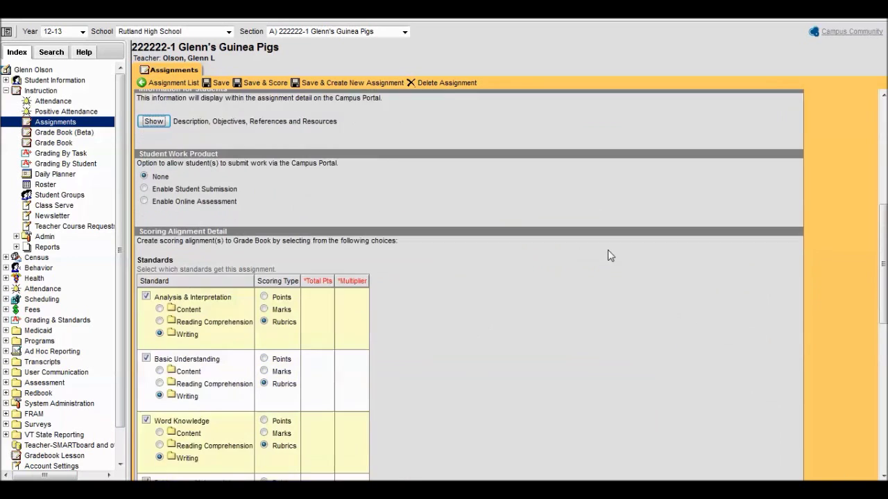
scroll(607, 250, "down", 2)
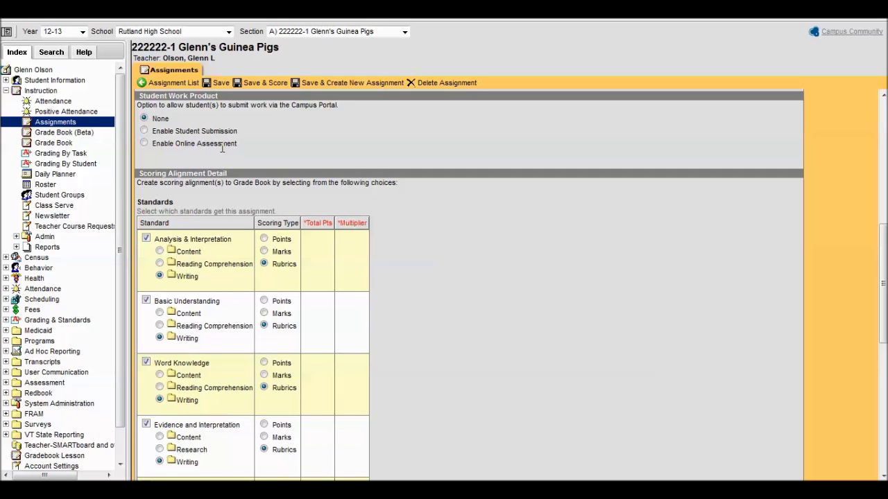
scroll(486, 305, "down", 4)
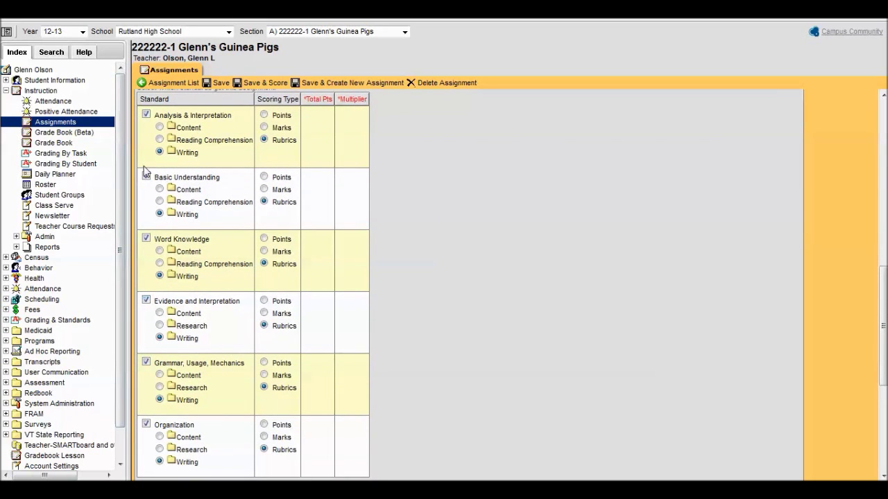
scroll(397, 331, "down", 1)
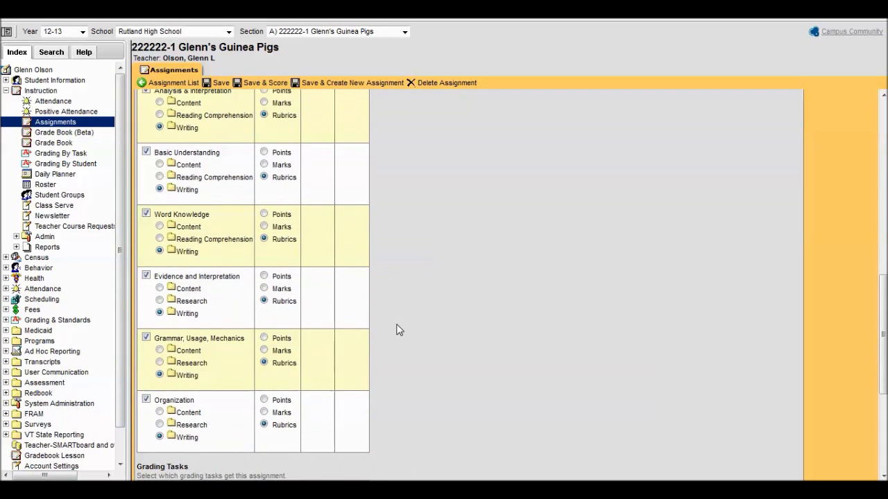
scroll(397, 331, "up", 1)
left_click(146, 115)
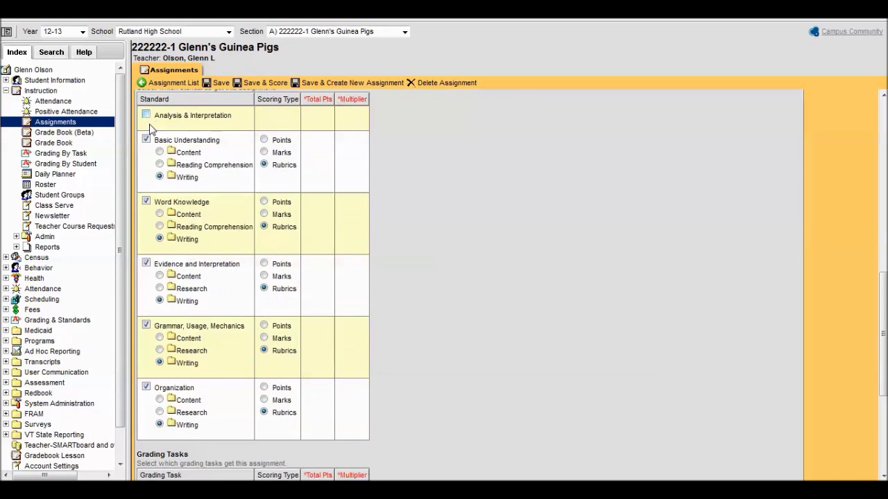
left_click(145, 140)
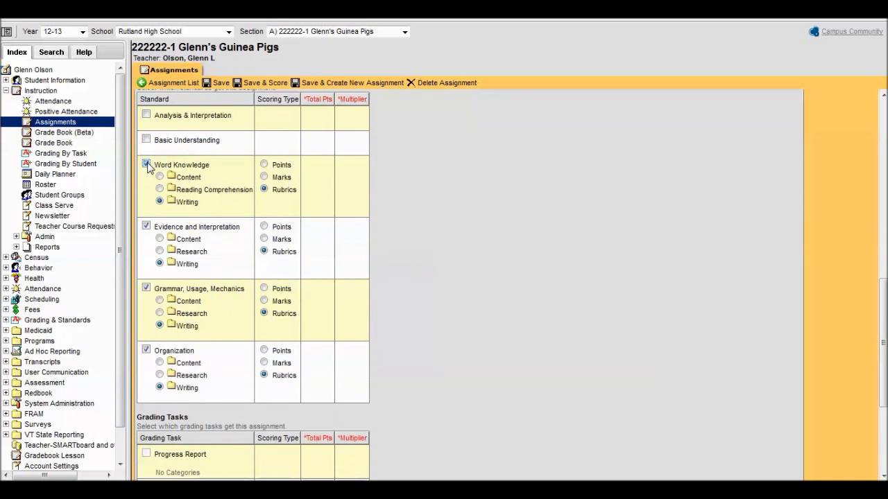
left_click(146, 164)
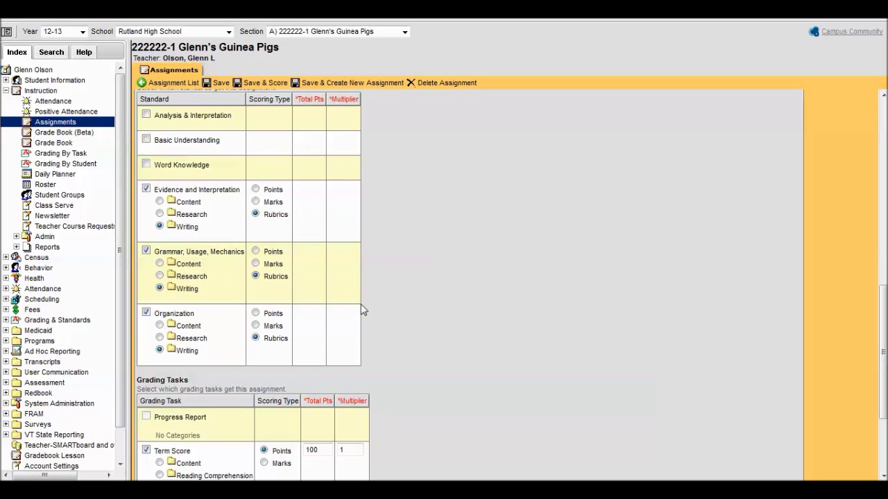
Step: Save the assignment with Save & Score to bring up its student scoring sheet
scroll(537, 255, "down", 1)
scroll(534, 254, "down", 3)
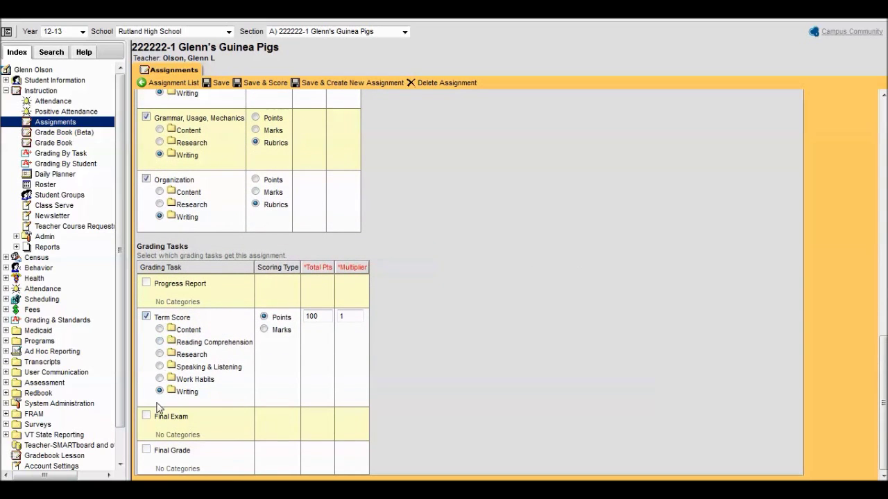
scroll(486, 350, "up", 6)
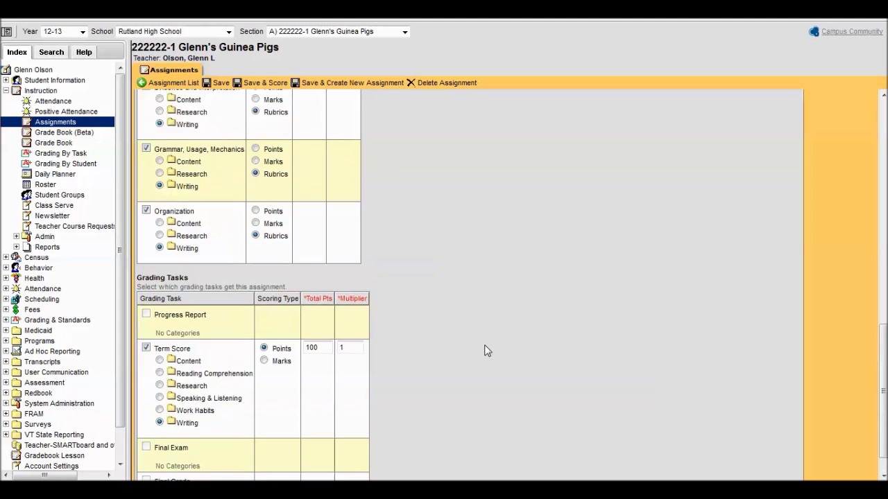
scroll(485, 350, "up", 3)
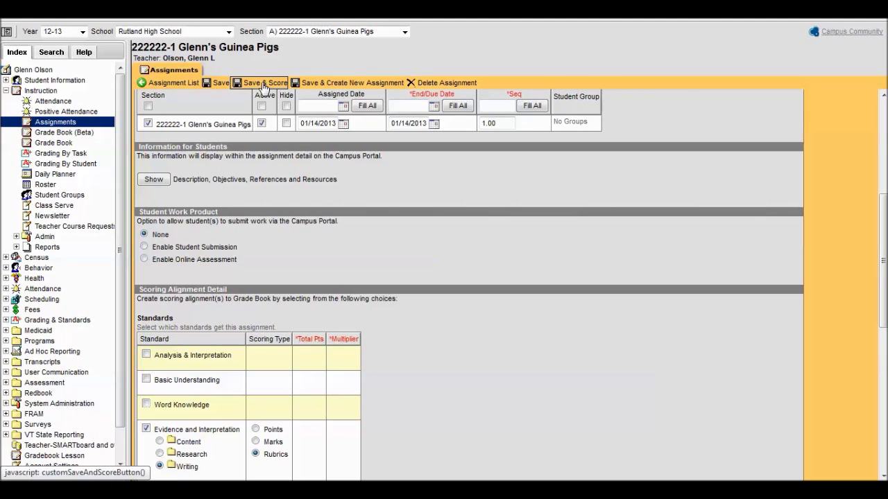
left_click(262, 84)
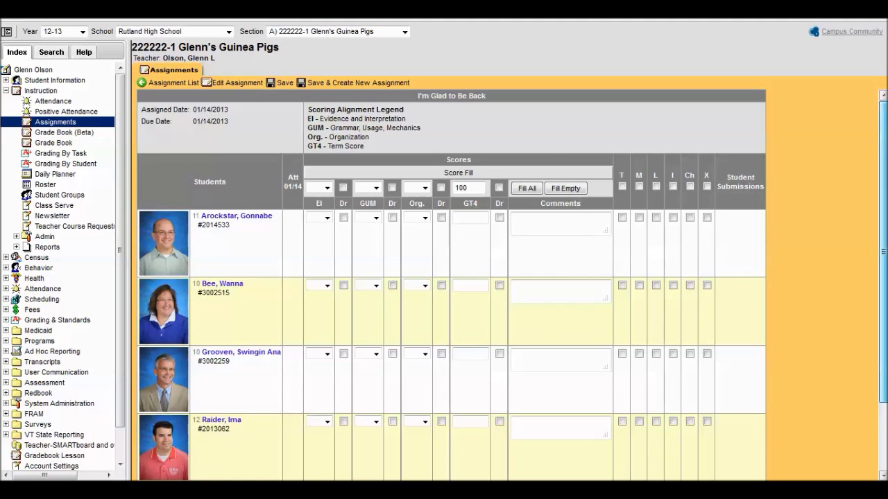
Step: Fill EI, GUM and Org. with 3 for all students, clearing the 100 from GT4
scroll(450, 284, "down", 2)
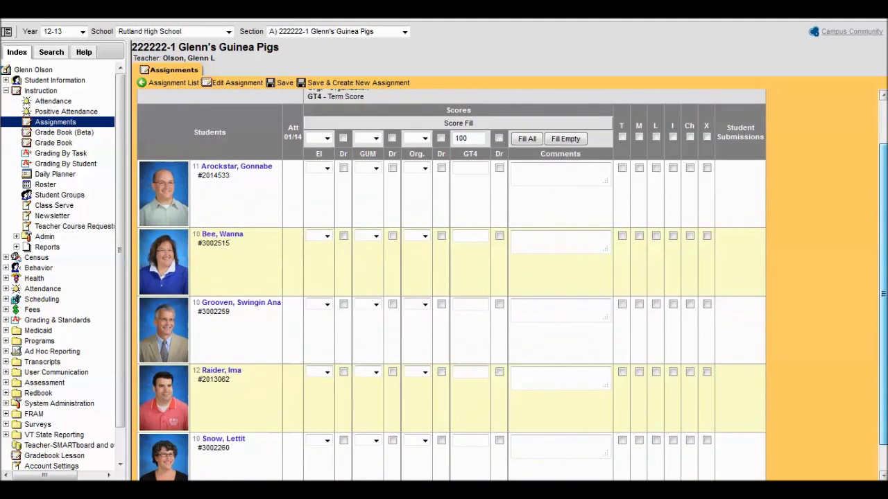
left_click_drag(882, 304, 883, 311)
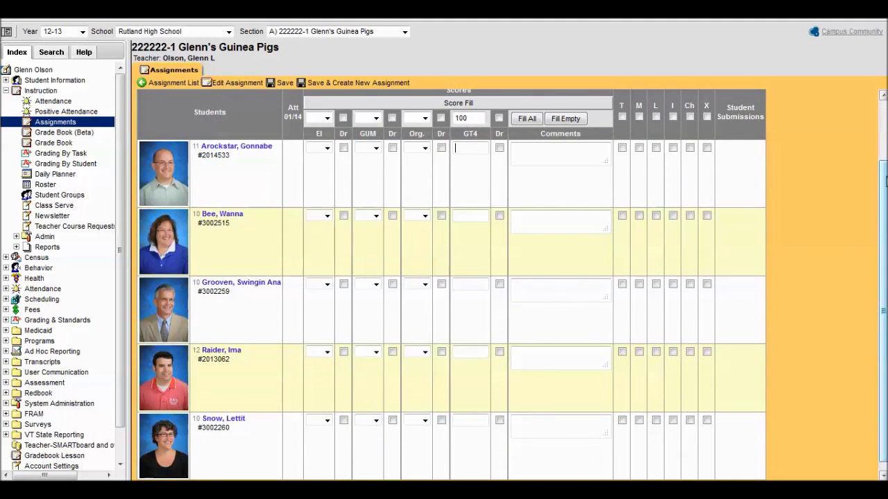
left_click(323, 118)
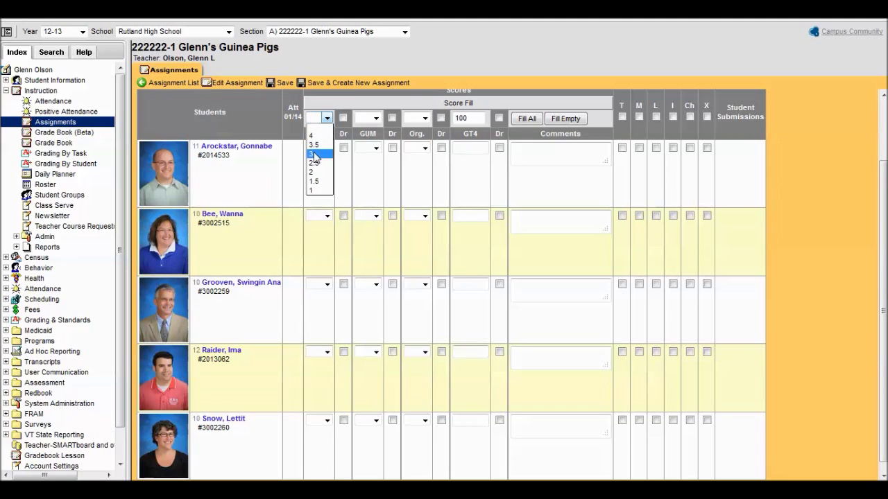
left_click(318, 155)
left_click(376, 119)
left_click(368, 153)
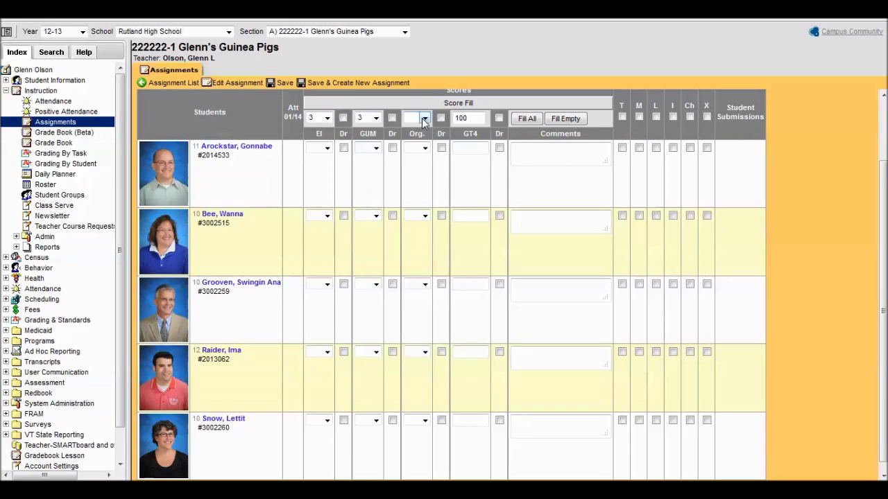
left_click(425, 119)
left_click(419, 154)
double_click(465, 120)
key("BackSpace")
left_click(527, 119)
Step: Give the first student 4 for EI, GUM and Org., and lower the second student's GUM to 2
scroll(883, 278, "down", 1)
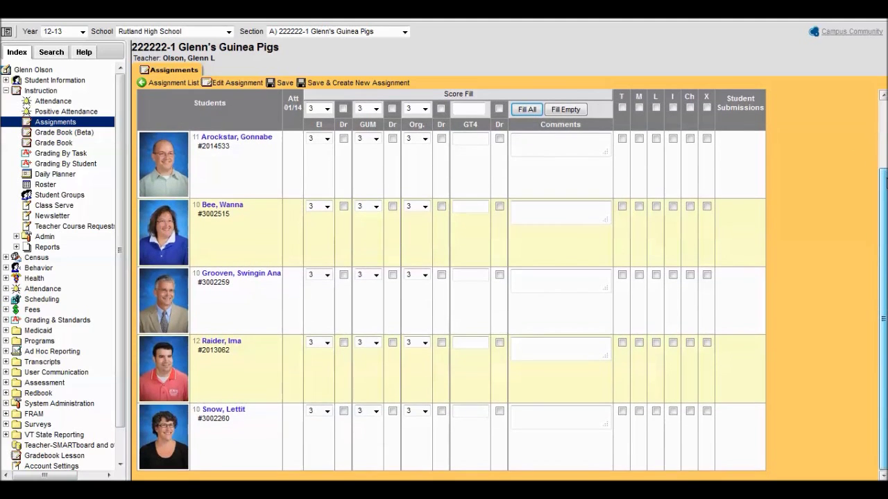
left_click(326, 139)
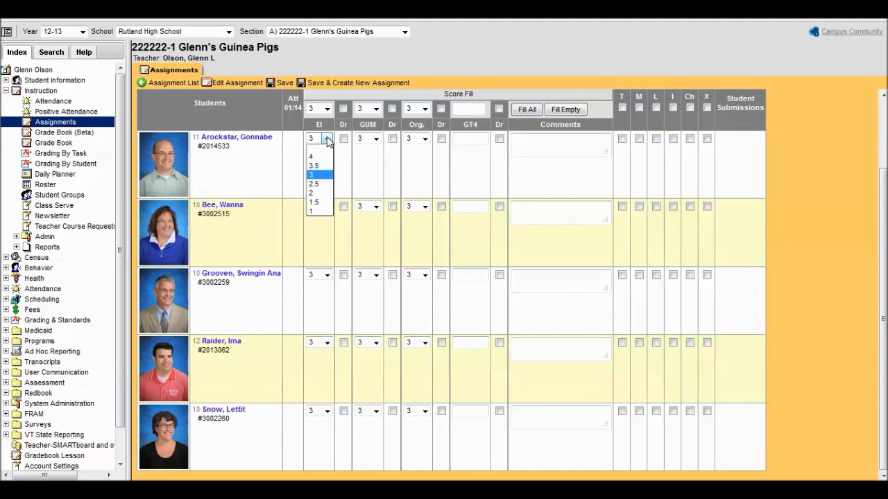
left_click(319, 156)
left_click(376, 138)
left_click(362, 156)
left_click(425, 138)
left_click(413, 153)
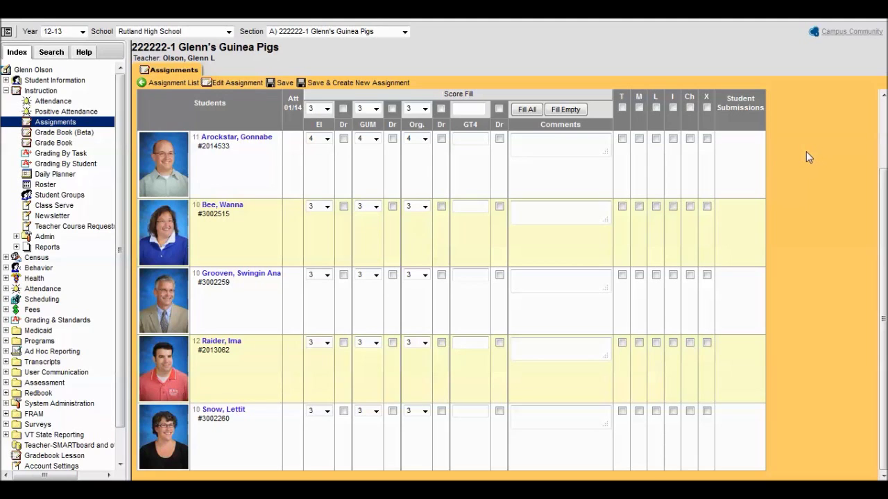
left_click(375, 207)
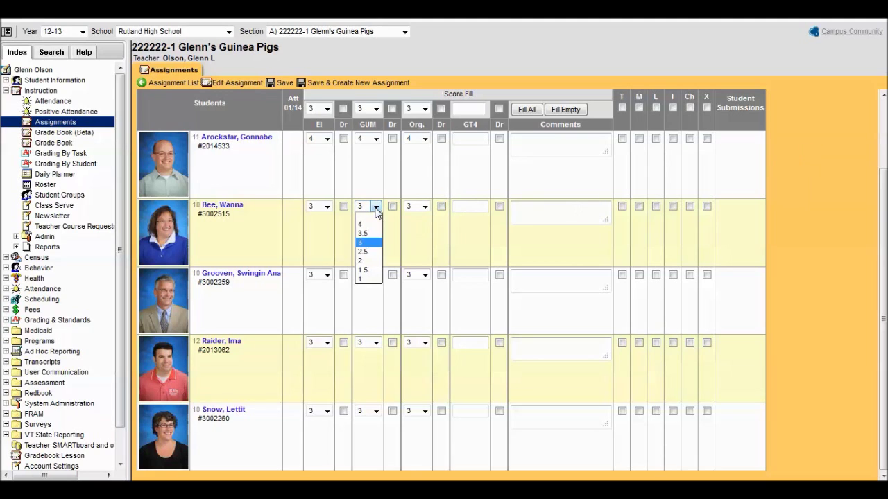
left_click(368, 262)
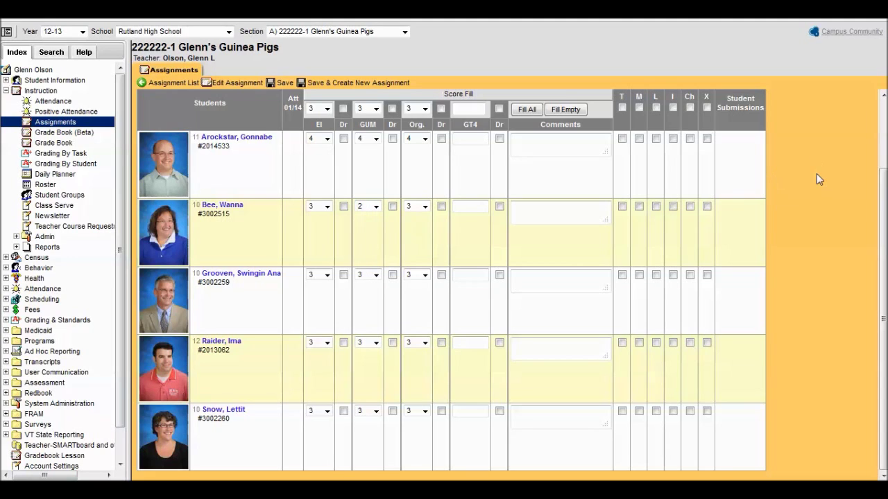
Step: Set the third student's EI to 2, GUM to 2 and Org. to 1
left_click(327, 275)
left_click(320, 331)
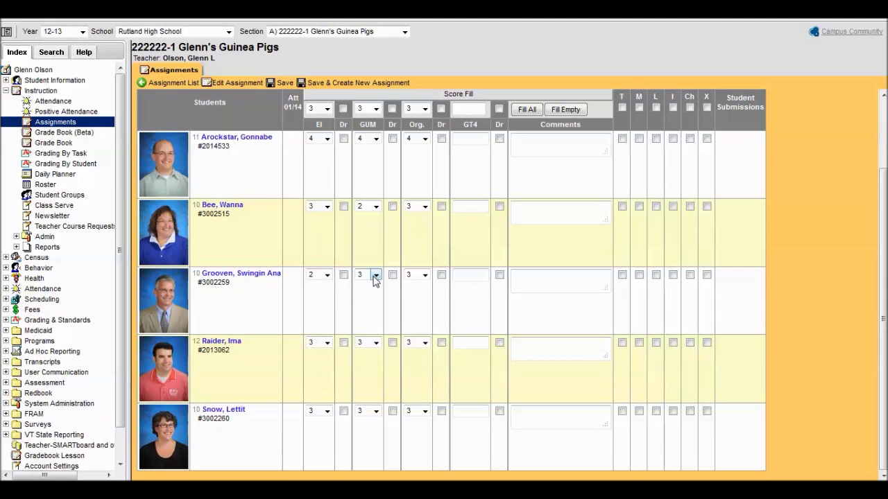
left_click(374, 276)
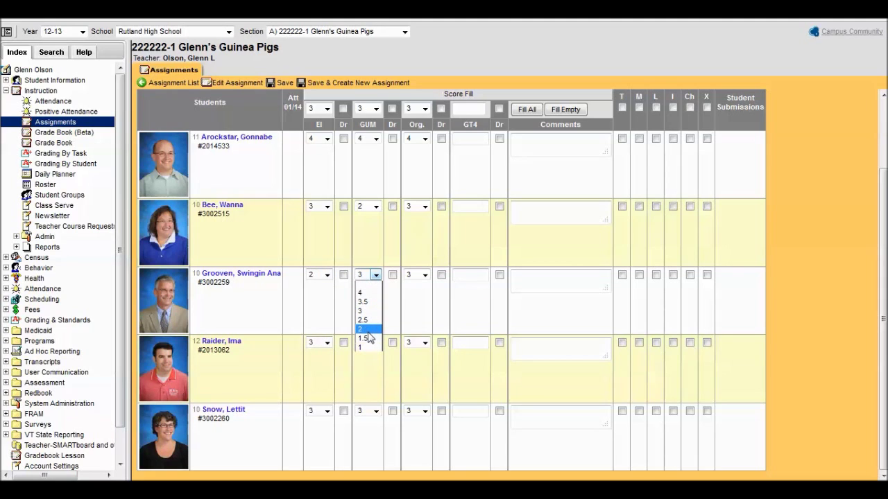
left_click(369, 331)
left_click(423, 276)
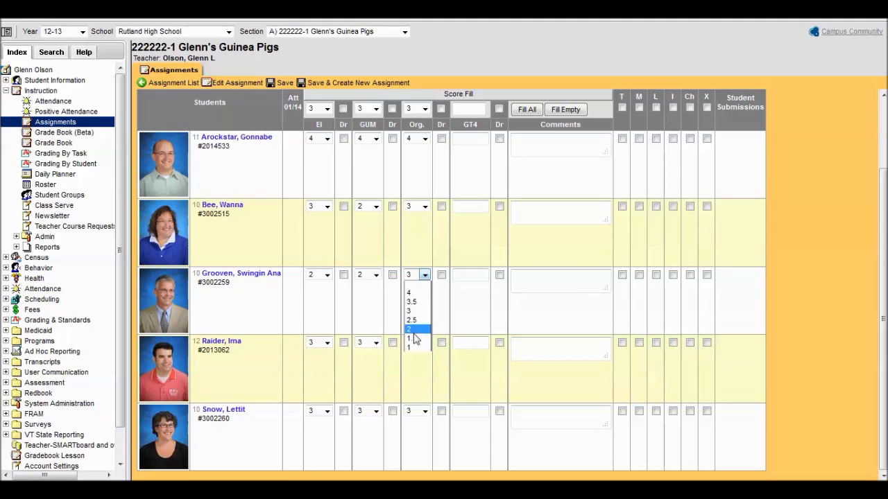
left_click(416, 347)
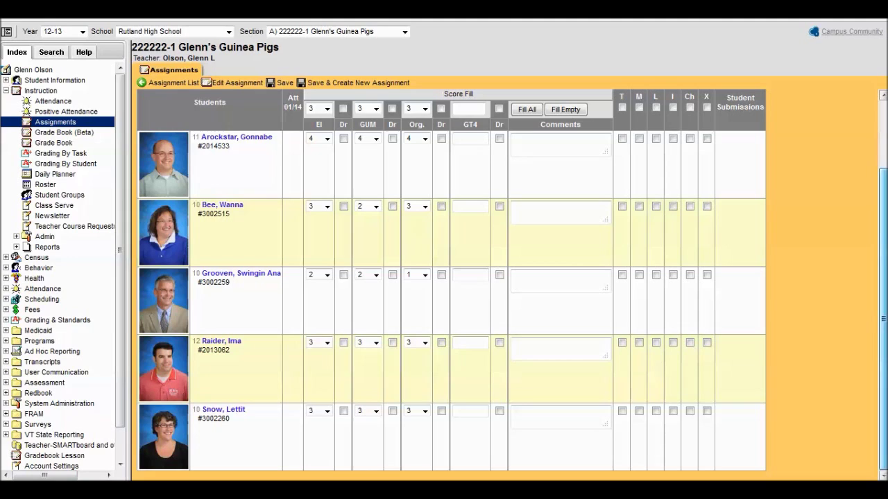
Step: Set the fourth student to EI 4, Org. 2 and the last student to EI 2, Org. 2
left_click(326, 343)
left_click(327, 360)
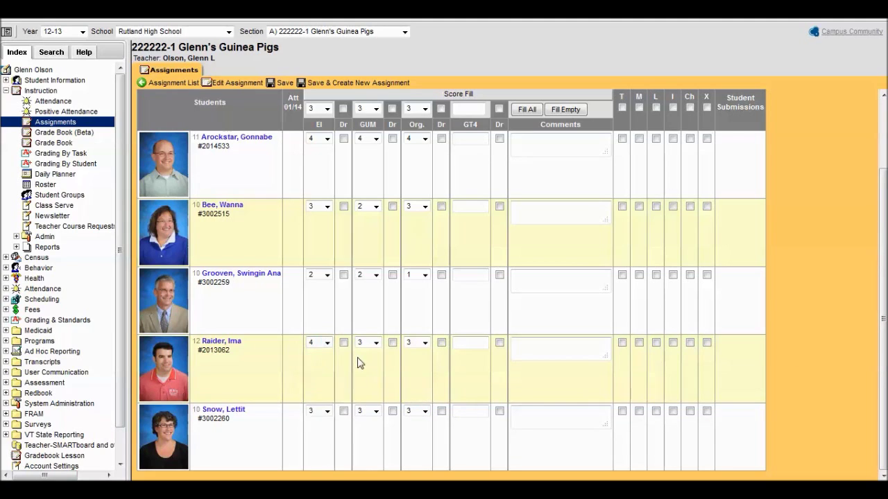
left_click(425, 342)
left_click(416, 402)
left_click(327, 411)
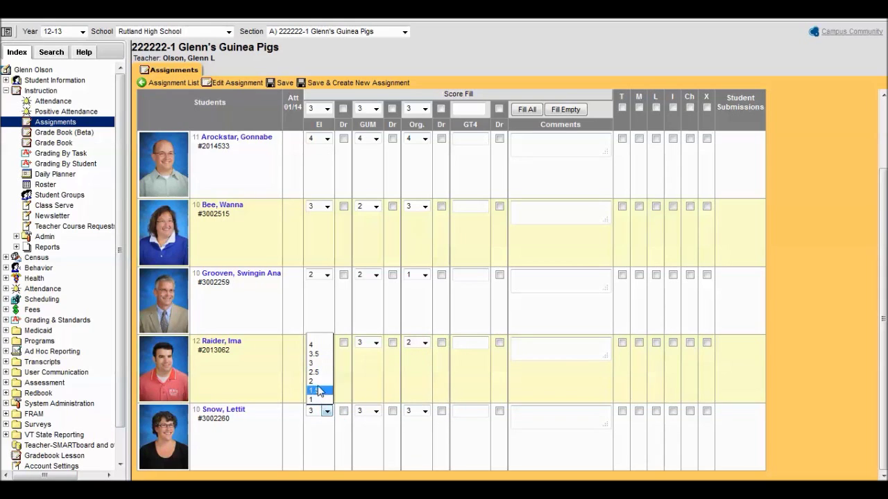
left_click(313, 382)
left_click(425, 411)
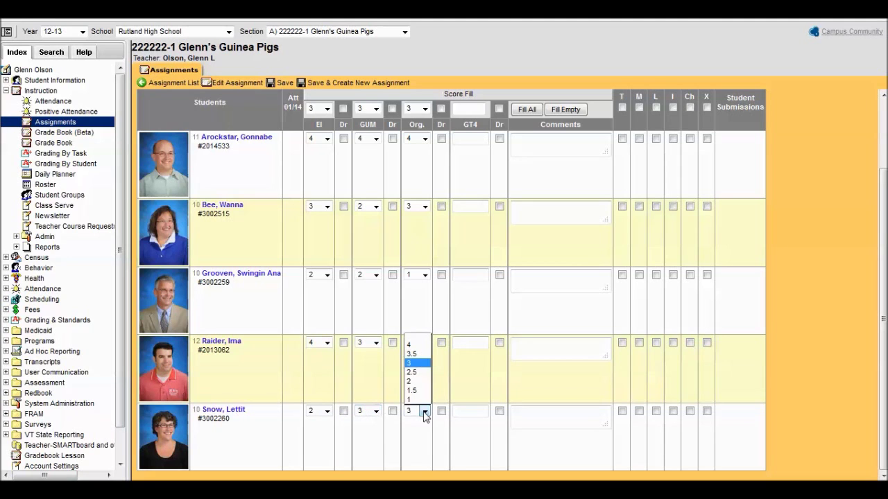
left_click(417, 383)
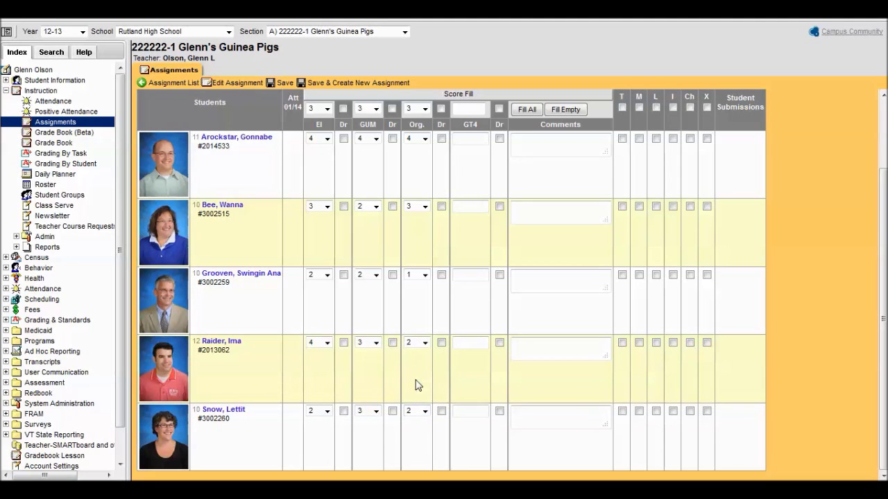
Step: Enter GT4 scores 95, 85, 70, 80 and 80 for the students and save the assignment
scroll(882, 277, "up", 2)
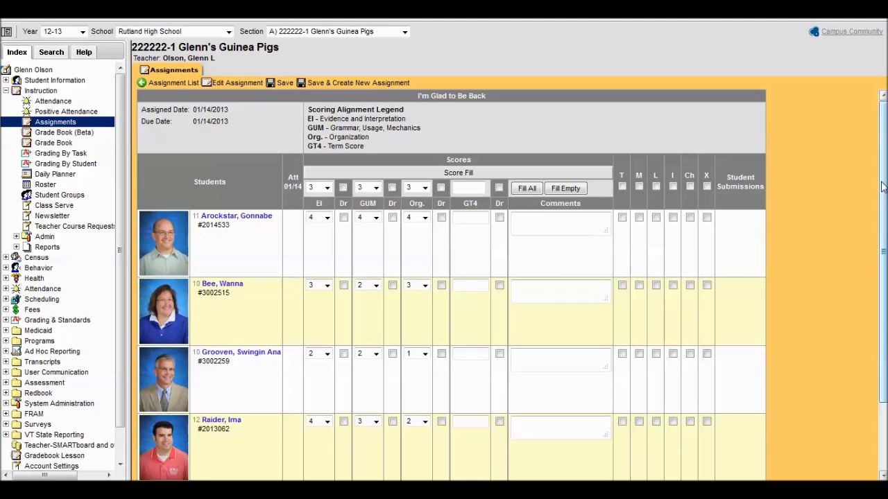
scroll(884, 233, "down", 2)
left_click_drag(884, 232, 884, 242)
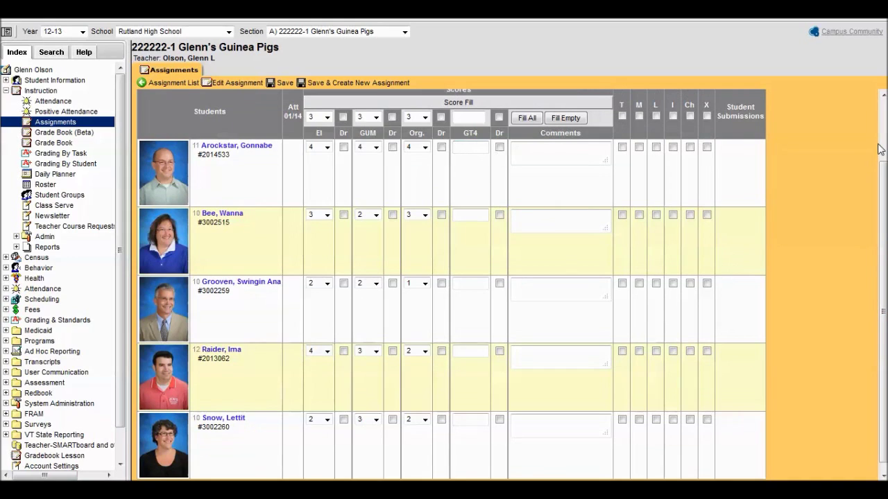
type("80")
type("95")
key("Return")
type("85")
type("70")
key("Return")
type("8080")
left_click_drag(882, 222, 877, 161)
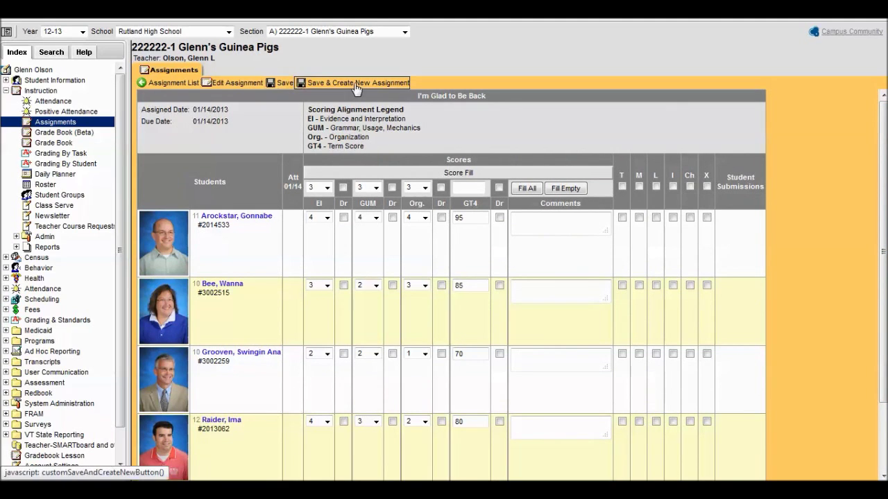
left_click(283, 83)
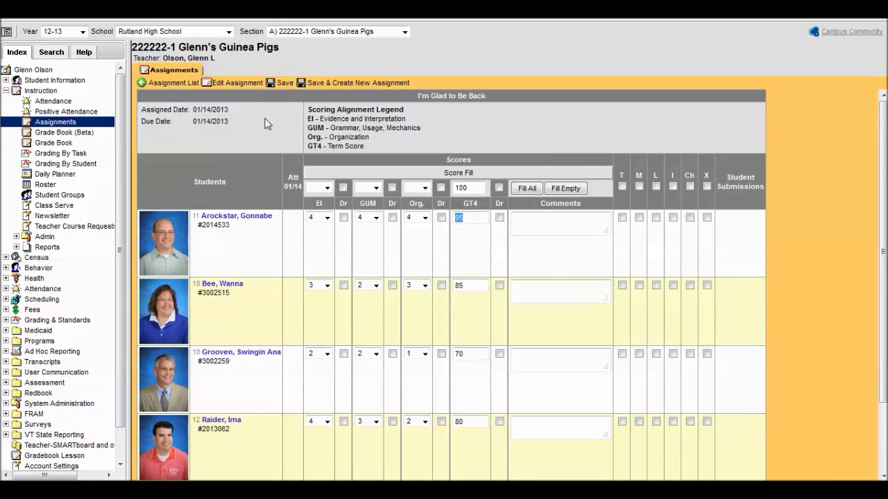
Step: Show the Term Score task in Grade Book (Beta) and open its display settings
left_click(78, 134)
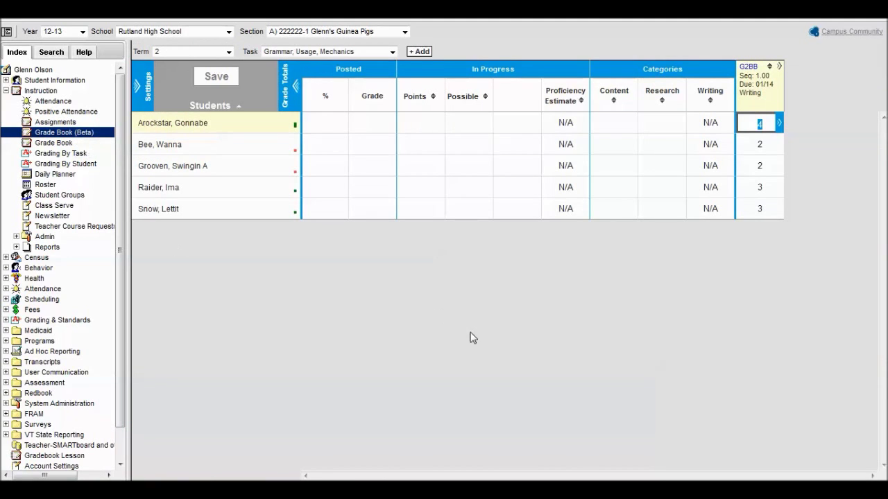
left_click(392, 52)
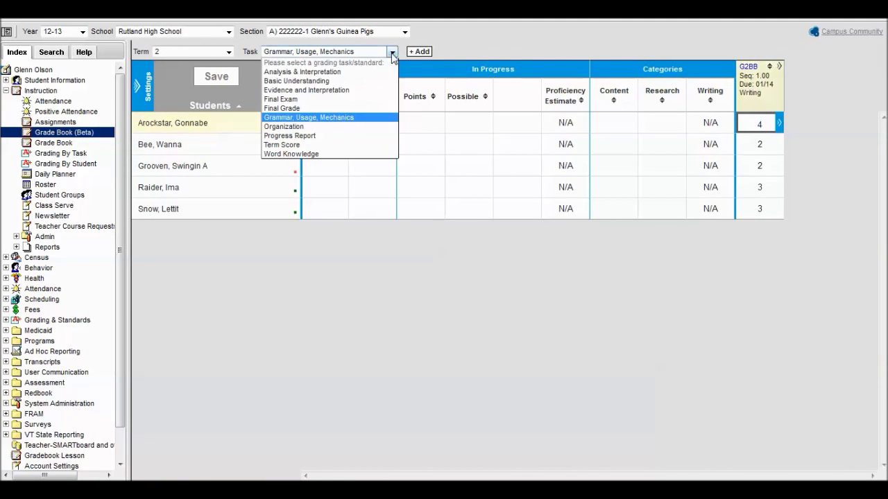
left_click(317, 144)
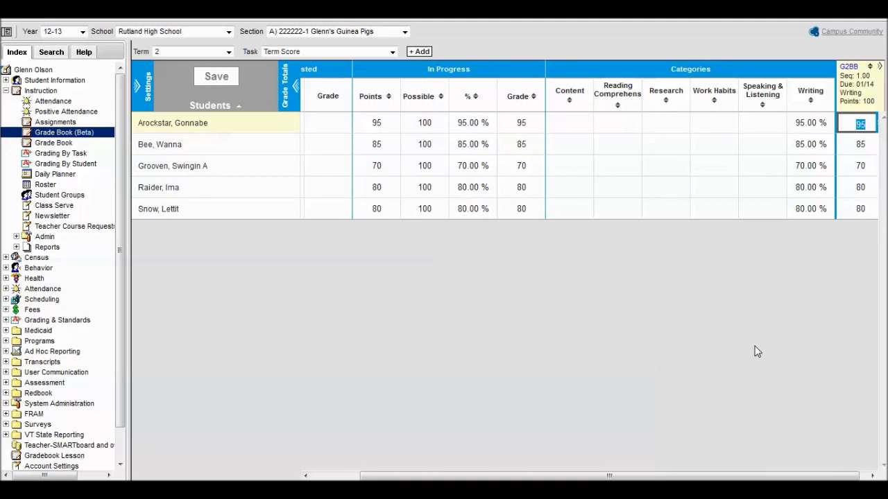
left_click(139, 88)
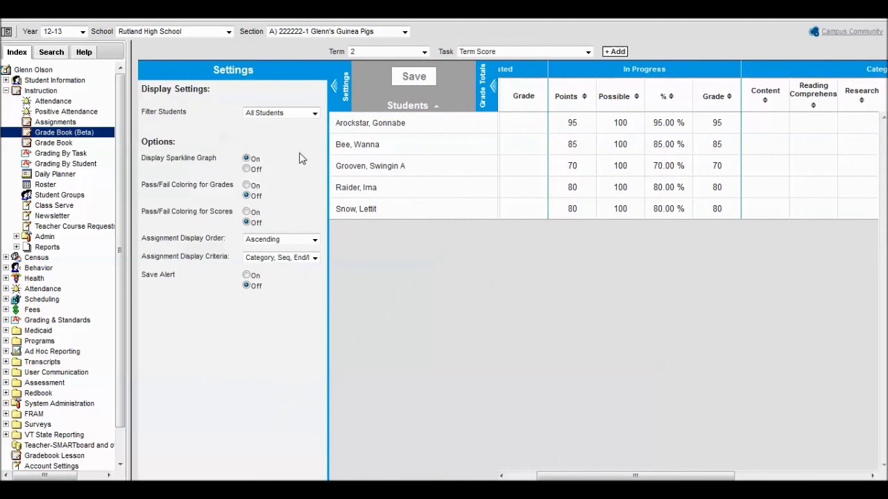
Step: Keep the student filter on All Students and review the sparklines help
left_click(307, 115)
left_click(308, 115)
left_click(196, 161)
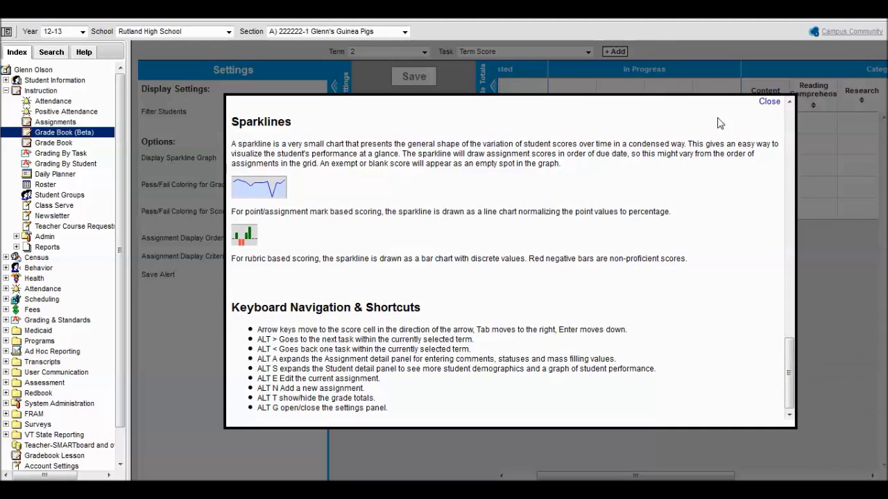
left_click(770, 101)
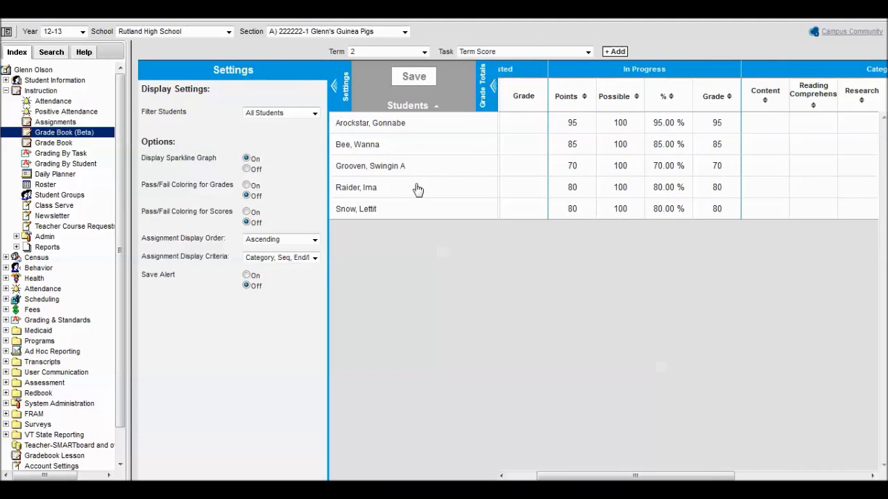
Step: Turn on pass/fail coloring for grades and scores plus the save alert, then collapse settings
left_click(246, 186)
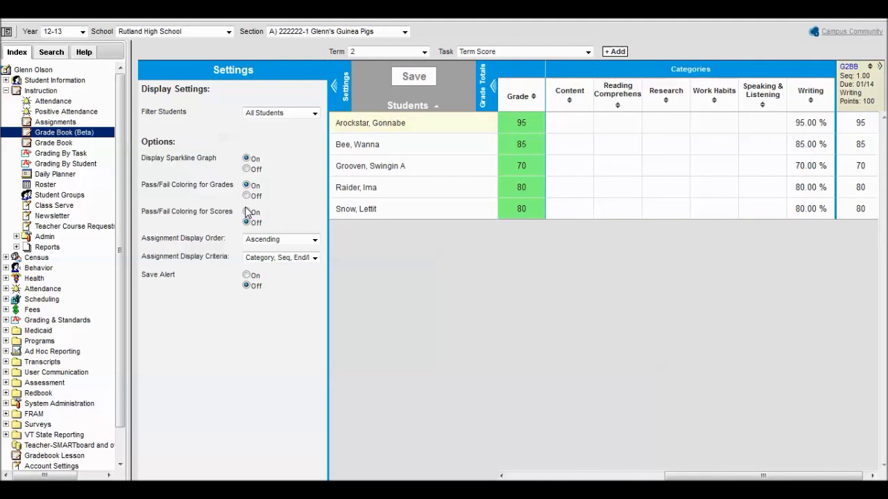
left_click(246, 212)
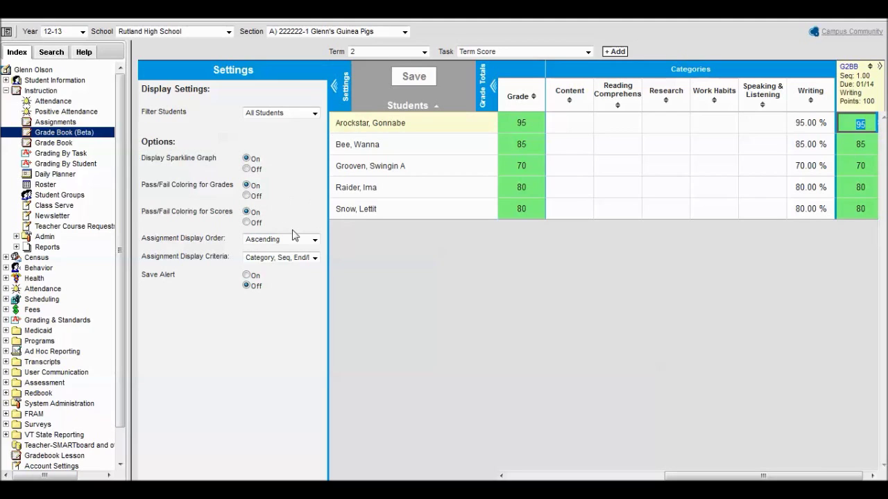
left_click(248, 276)
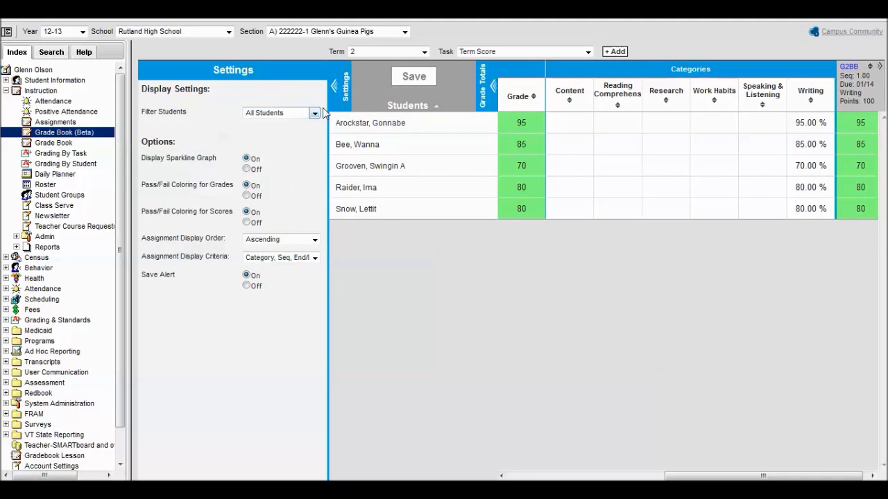
left_click(334, 85)
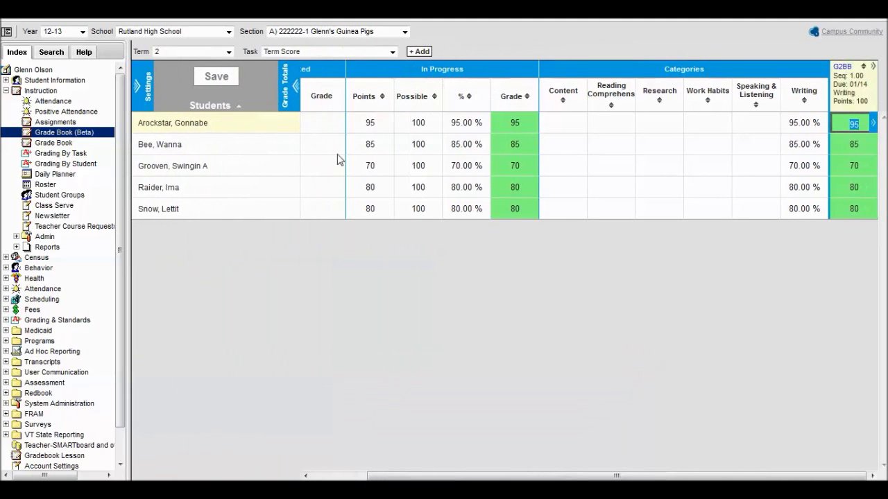
left_click(295, 88)
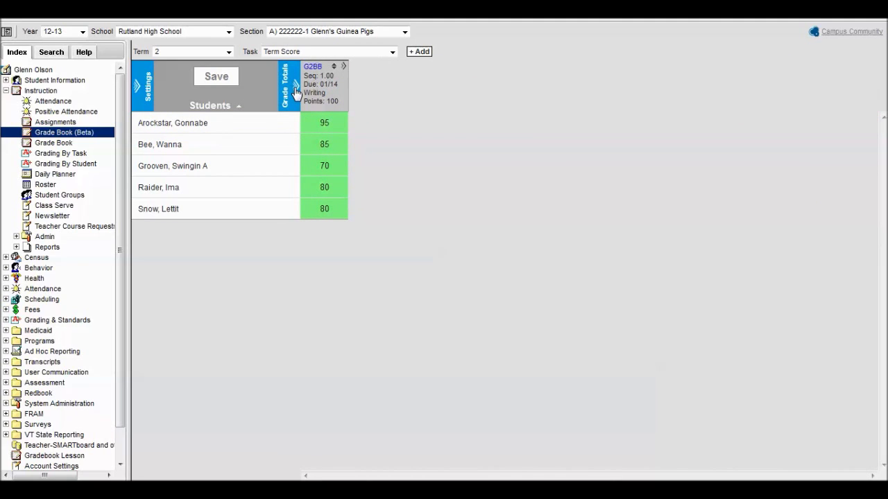
left_click(297, 89)
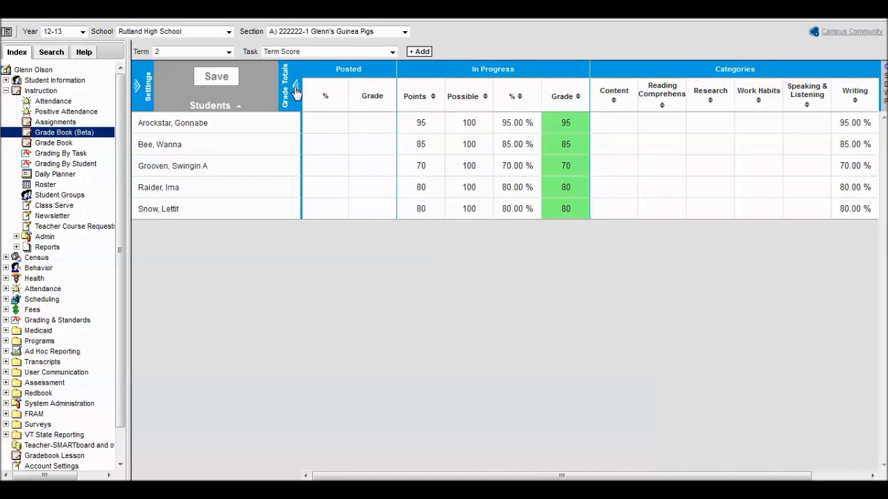
left_click(295, 88)
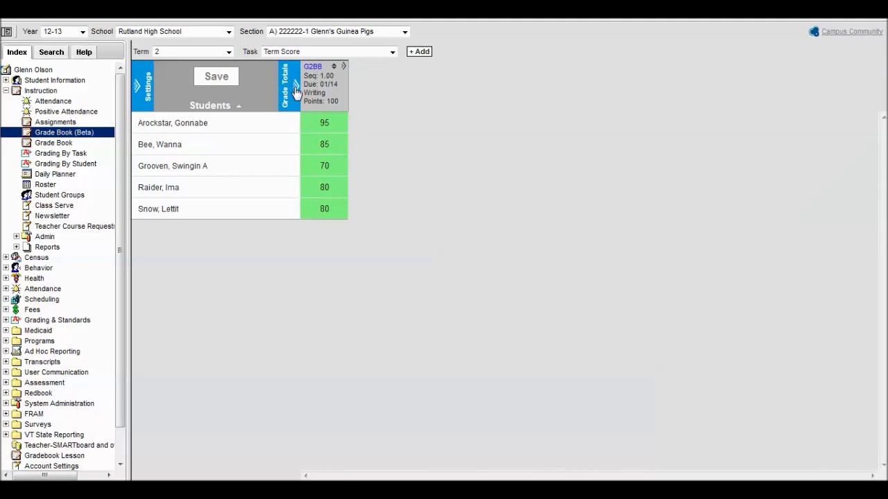
left_click(296, 89)
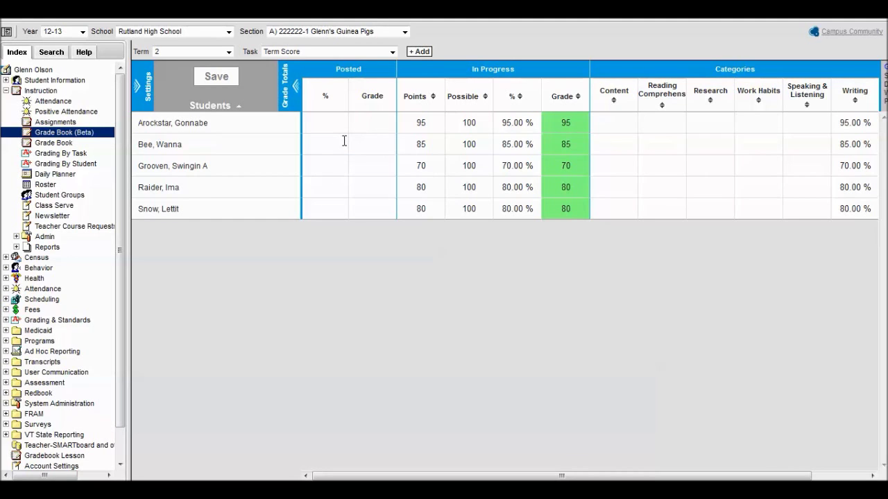
left_click_drag(675, 476, 790, 472)
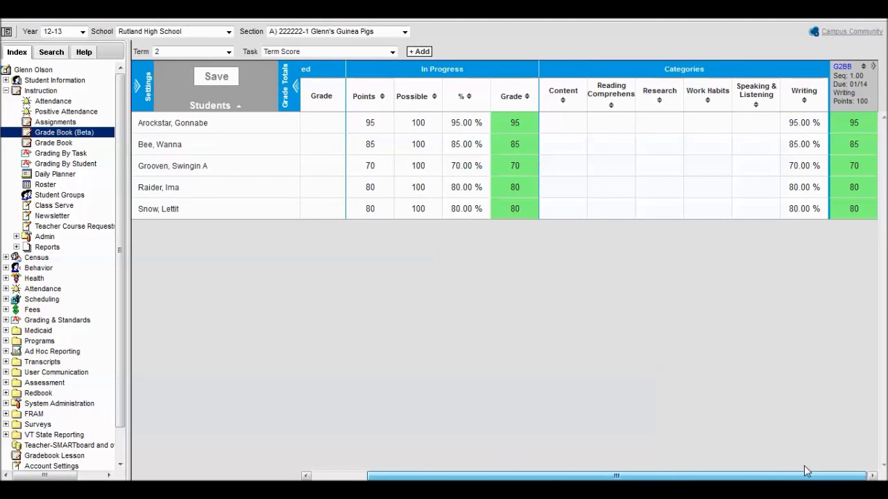
left_click_drag(804, 471, 496, 423)
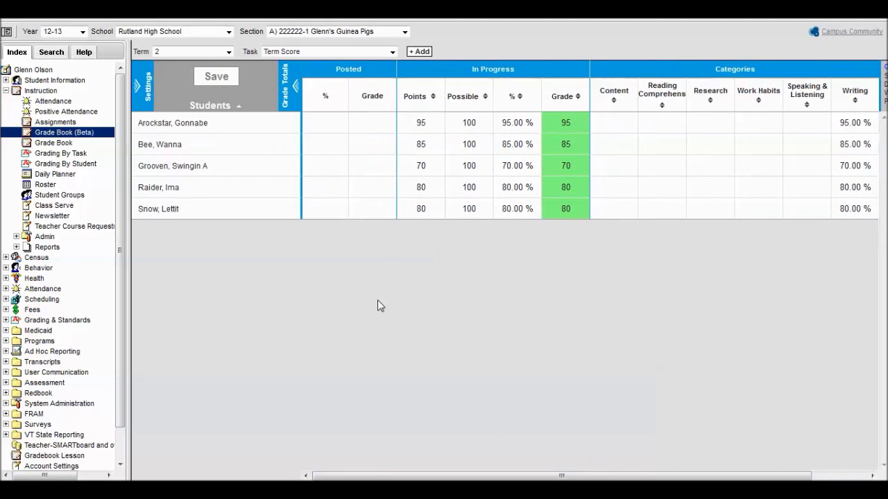
left_click(211, 125)
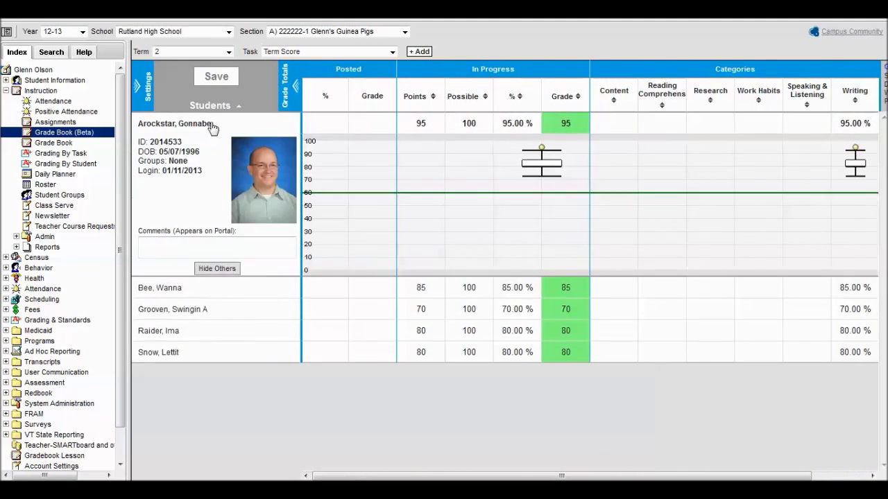
left_click(224, 248)
left_click(544, 166)
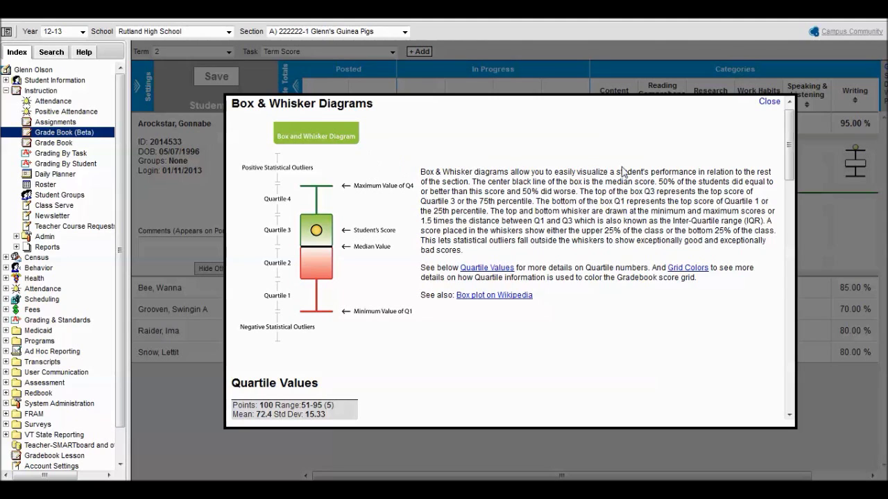
left_click(768, 102)
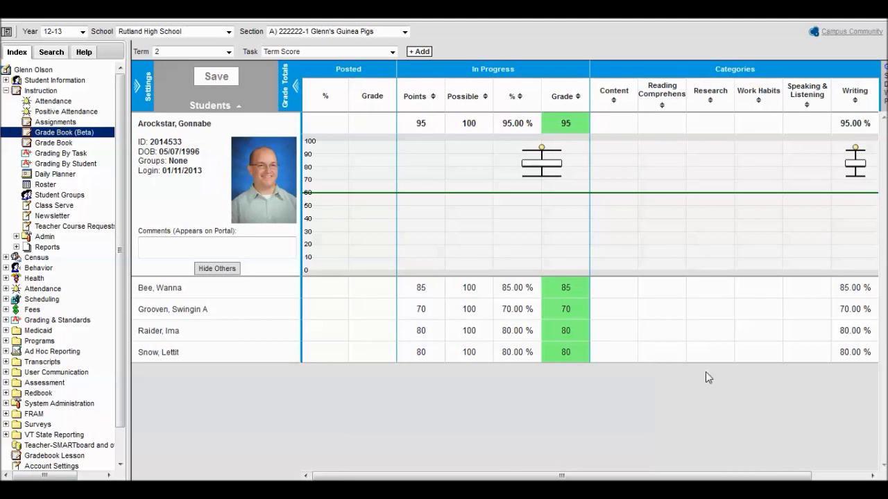
left_click_drag(627, 477, 485, 476)
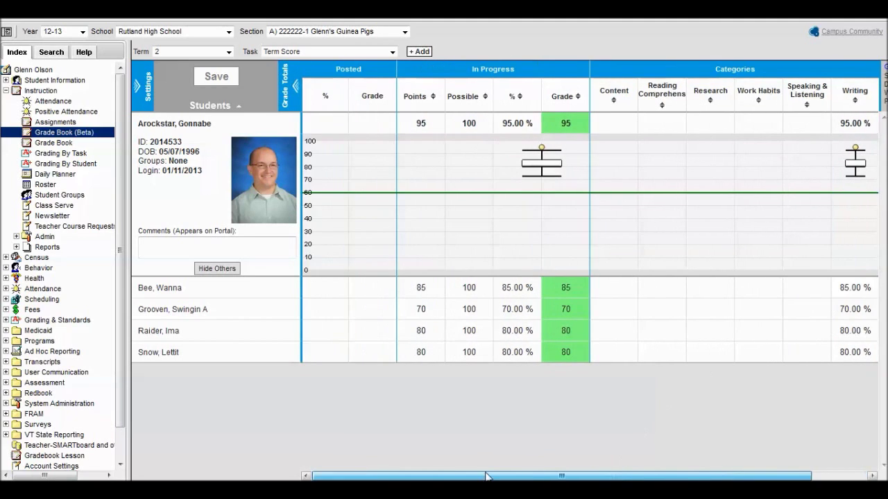
left_click(222, 129)
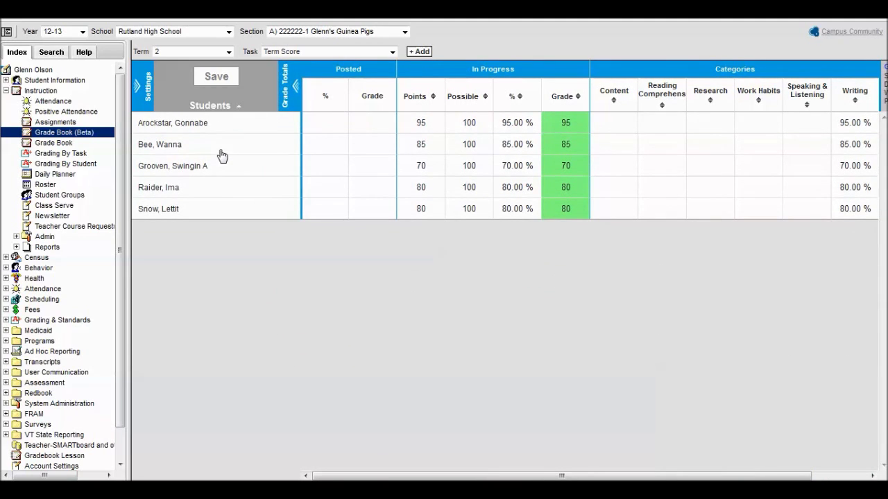
left_click(222, 154)
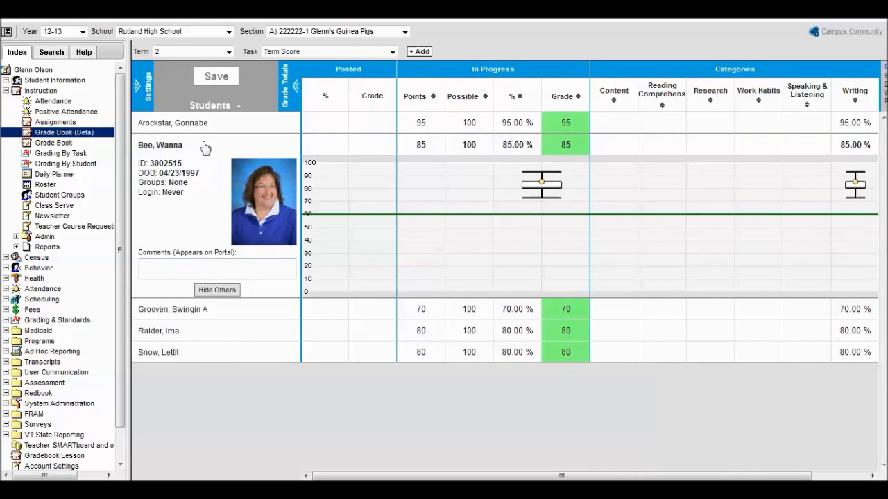
left_click(202, 145)
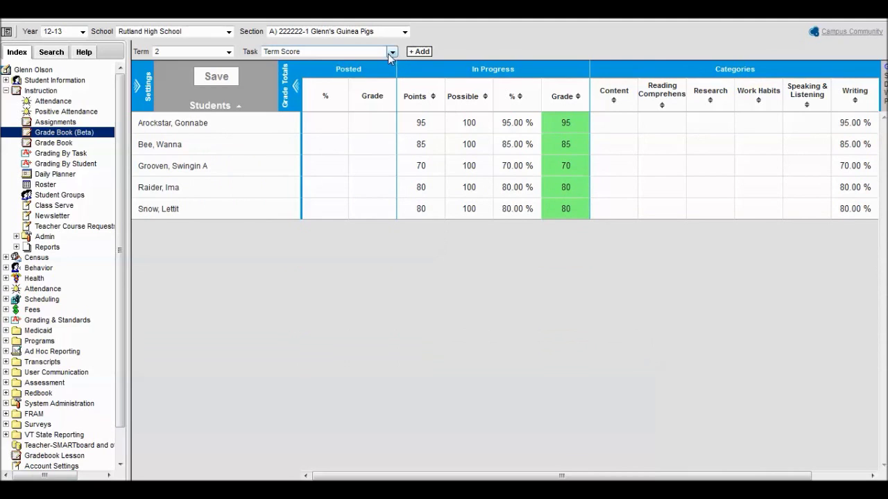
Step: Switch the grade book to the Organization standard, review a student's details, and sort students reverse-alphabetically
left_click(391, 52)
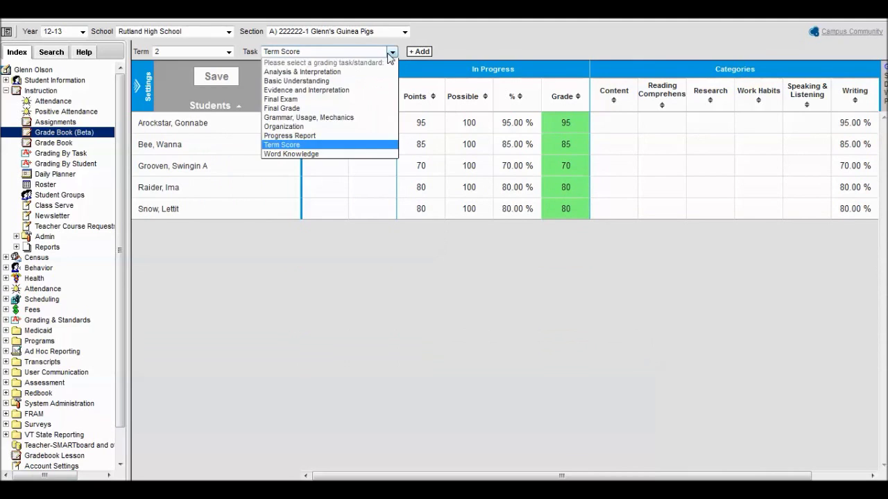
left_click(339, 127)
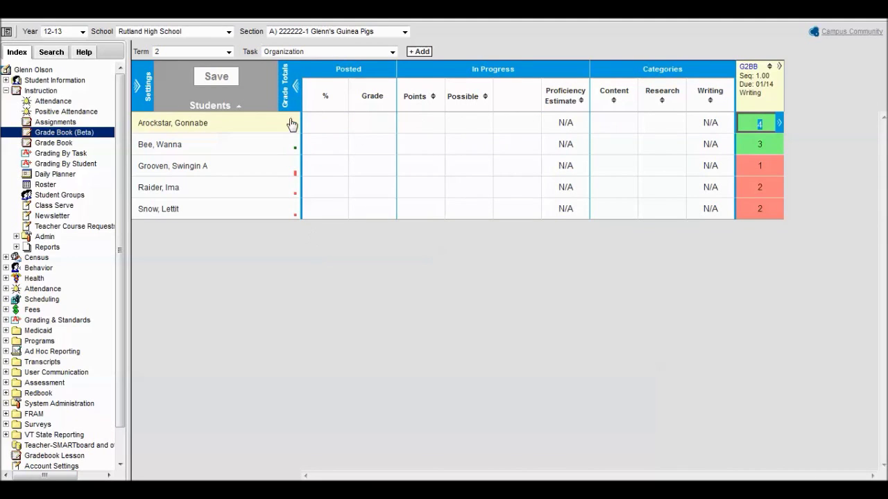
mouse_move(292, 129)
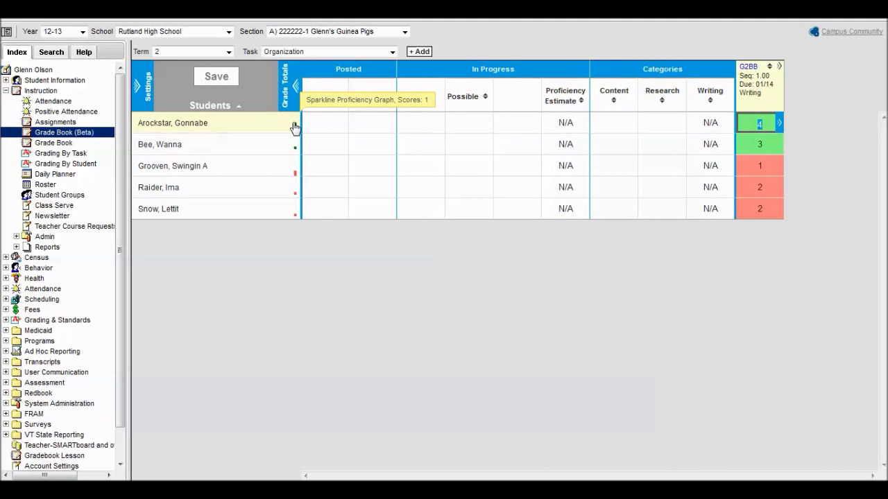
left_click(279, 125)
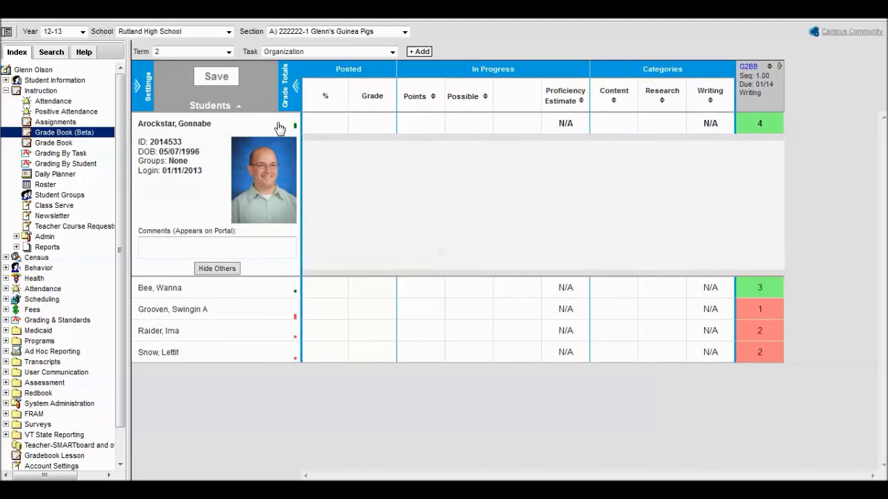
mouse_move(296, 132)
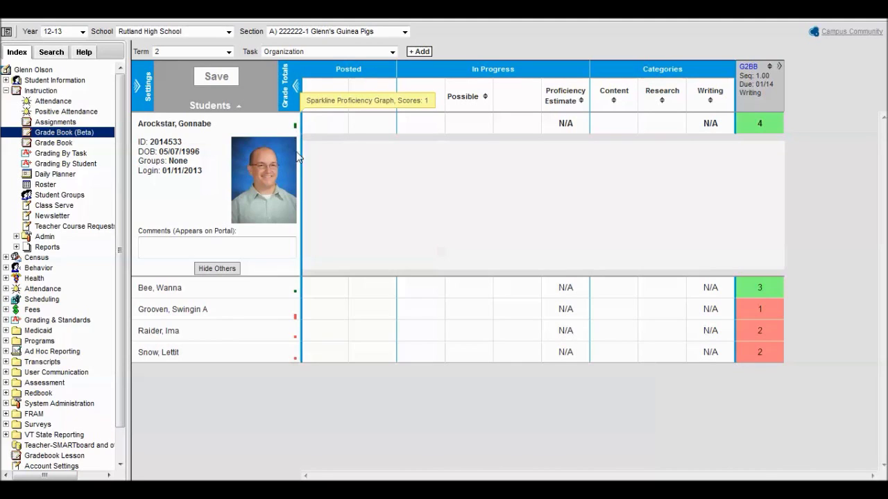
mouse_move(291, 292)
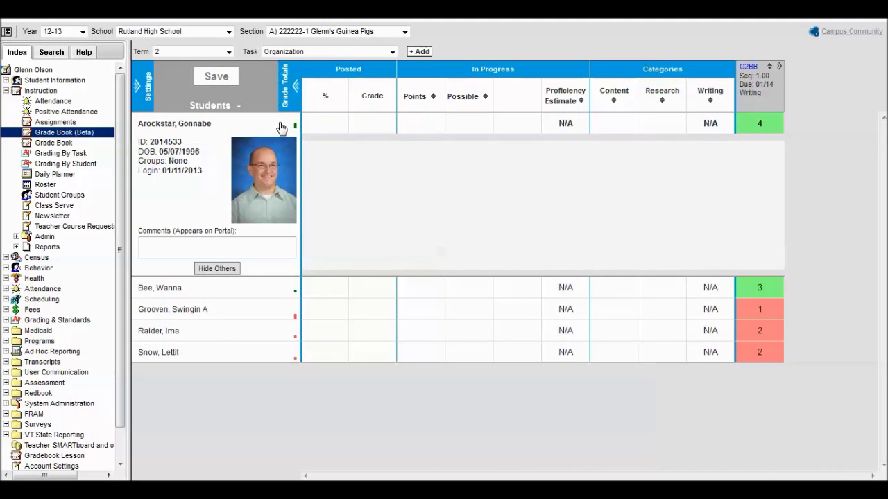
mouse_move(565, 124)
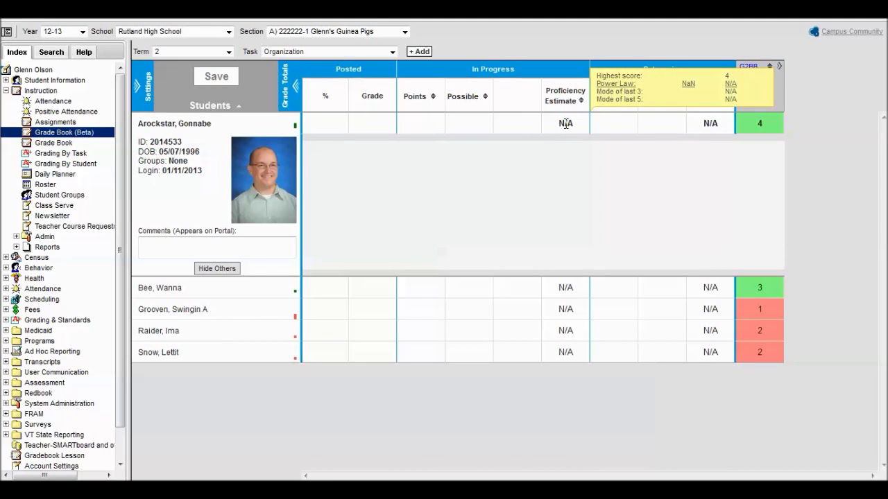
mouse_move(706, 122)
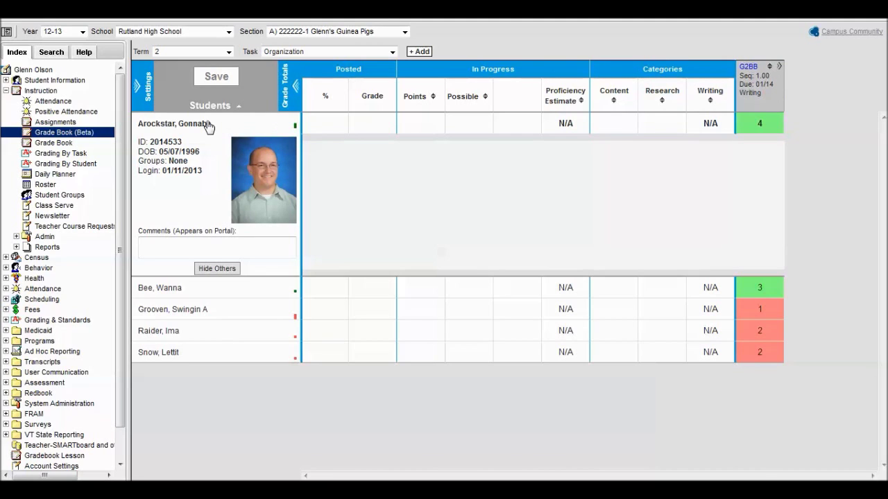
left_click(236, 106)
left_click(240, 110)
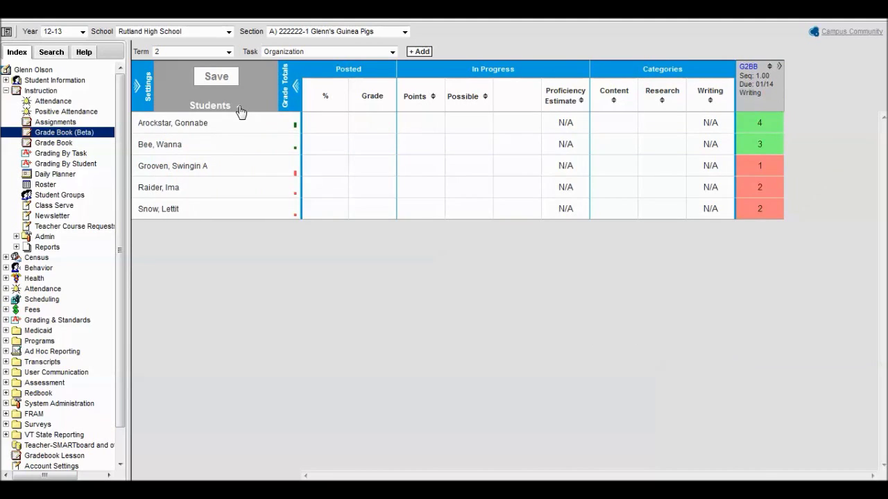
left_click(240, 110)
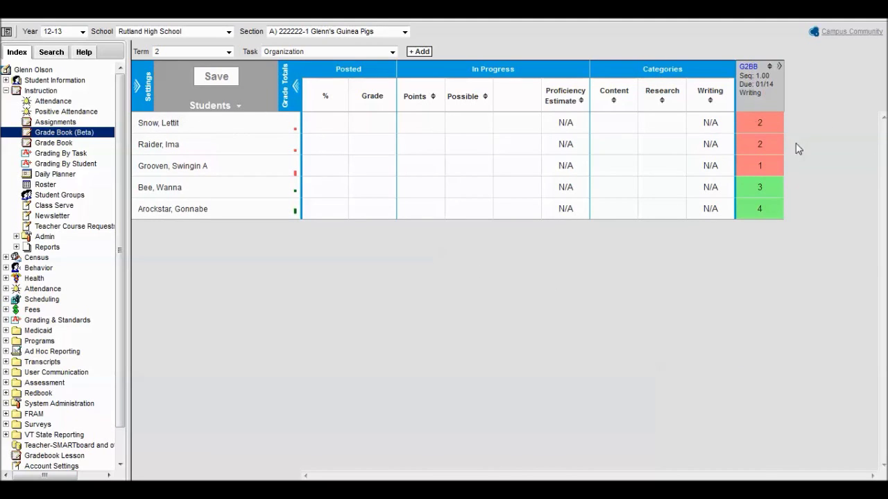
Step: Expand the G2BB assignment, cancel its Fill Scores dialog unchanged, and collapse the column
mouse_move(781, 72)
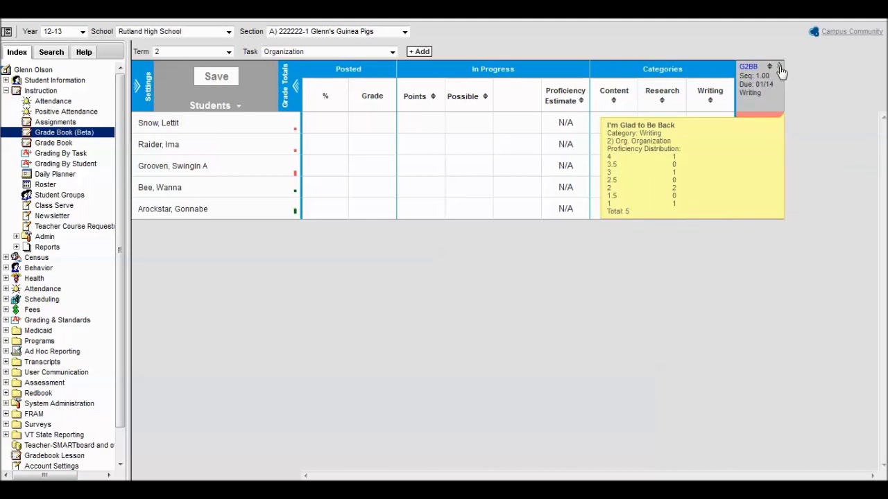
left_click(779, 68)
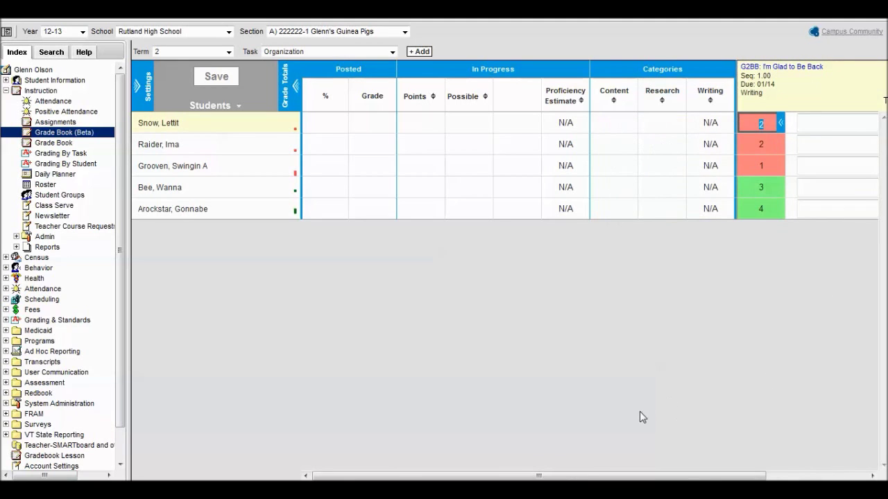
left_click_drag(692, 477, 815, 455)
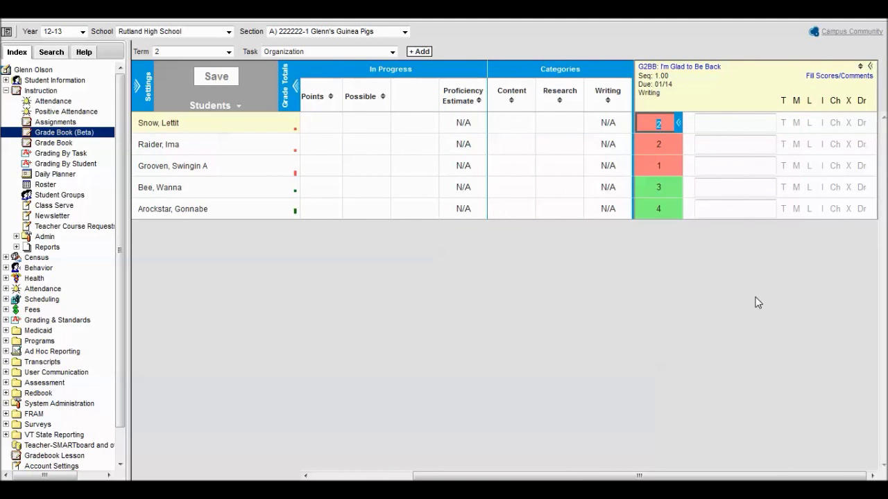
left_click(835, 75)
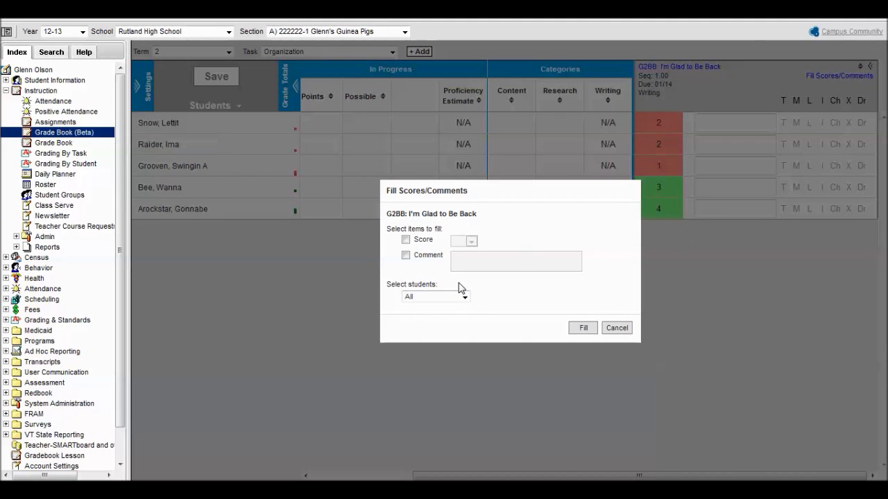
left_click(616, 329)
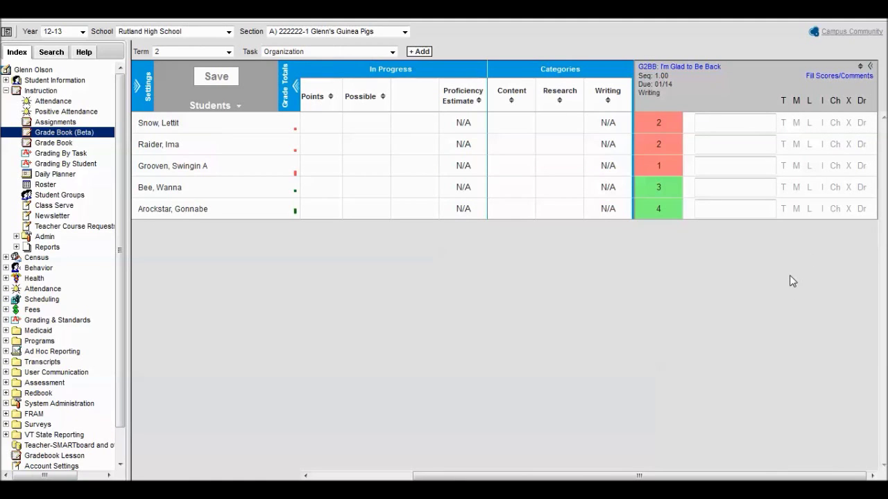
left_click(870, 67)
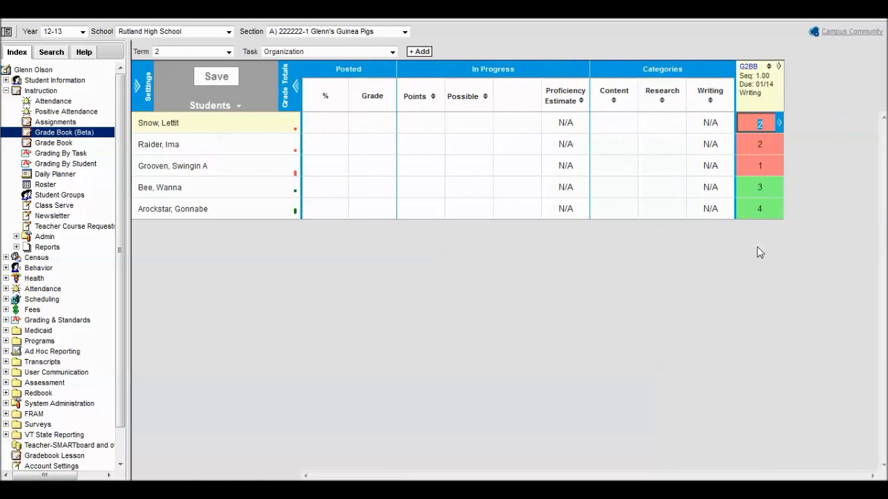
Step: Start a new assignment named Essay 2 with abbreviation E2
left_click(414, 51)
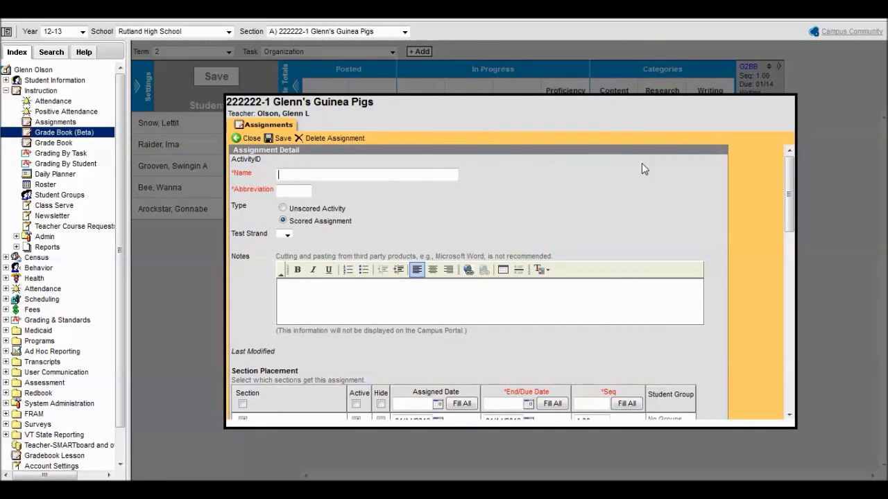
type("Essay 2")
key("Tab")
type("E")
Step: Align Essay 2 to the Grammar, Usage, Mechanics and Organization rubrics and save it
scroll(644, 169, "down", 5)
scroll(651, 191, "down", 5)
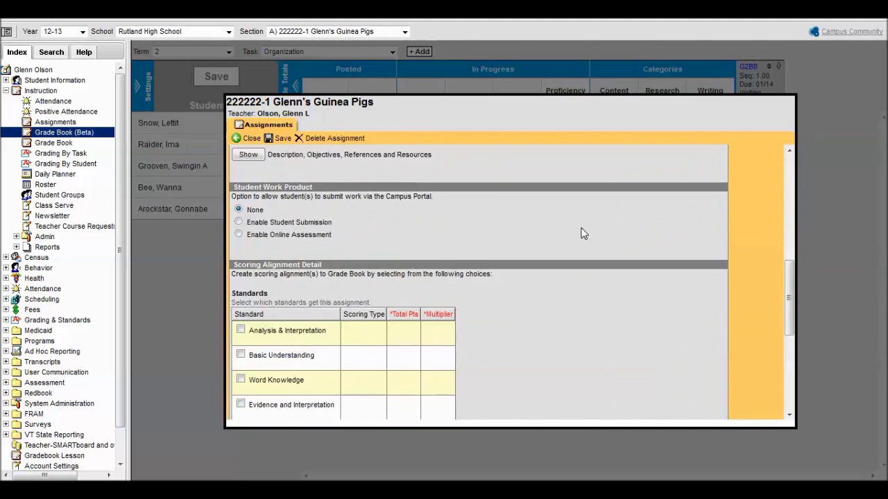
scroll(581, 220, "up", 8)
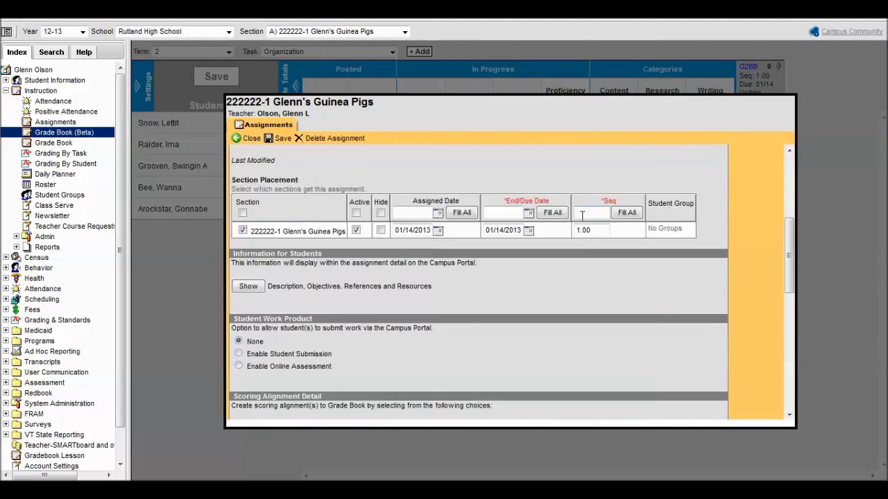
scroll(582, 226, "down", 3)
scroll(582, 226, "down", 6)
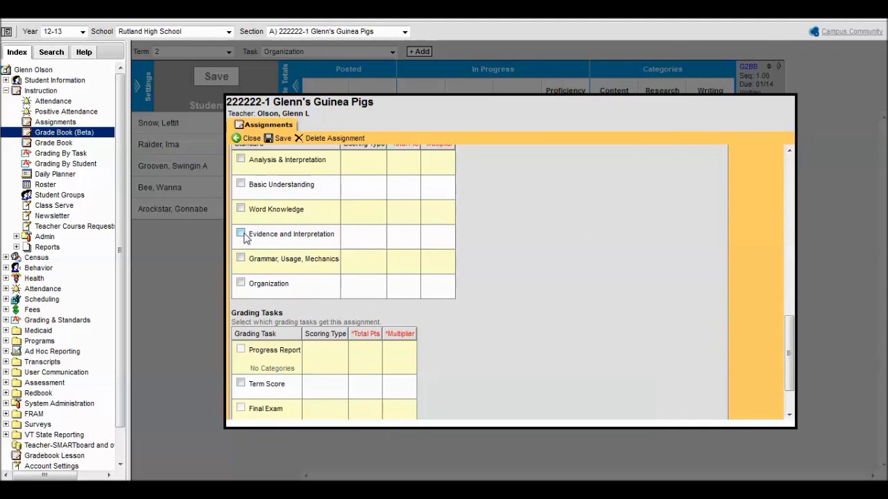
left_click(240, 259)
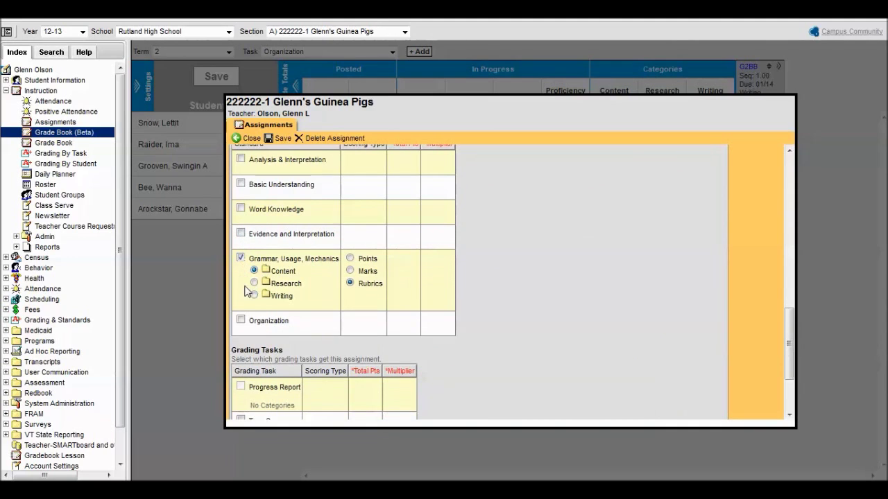
left_click(241, 320)
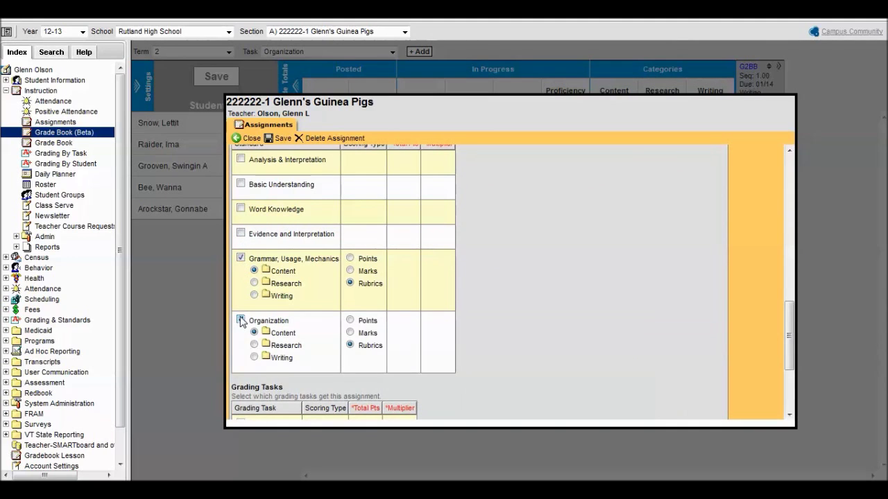
scroll(578, 188, "down", 4)
scroll(580, 196, "up", 5)
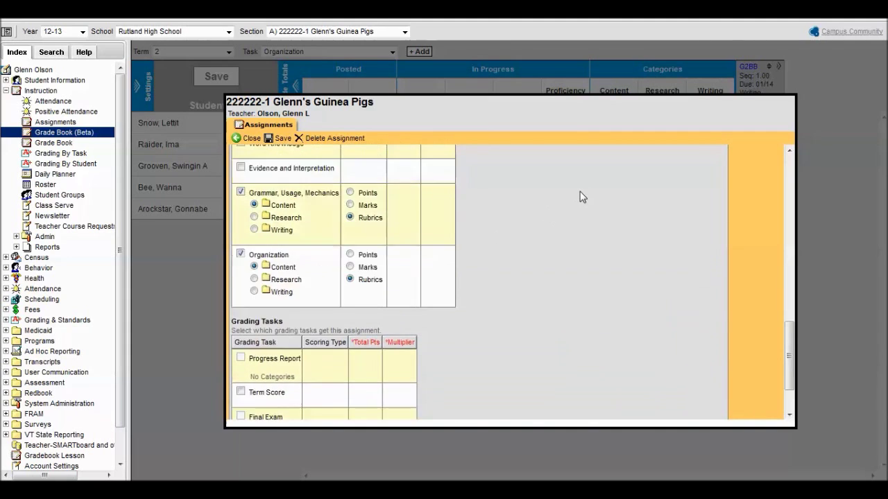
left_click(280, 139)
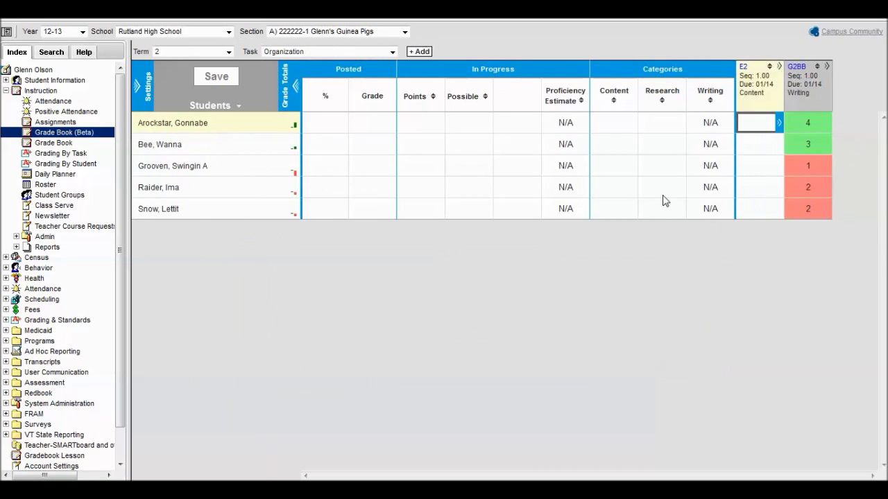
Step: Fill every student's Essay 2 score with 3 using Fill Scores/Comments
left_click(779, 66)
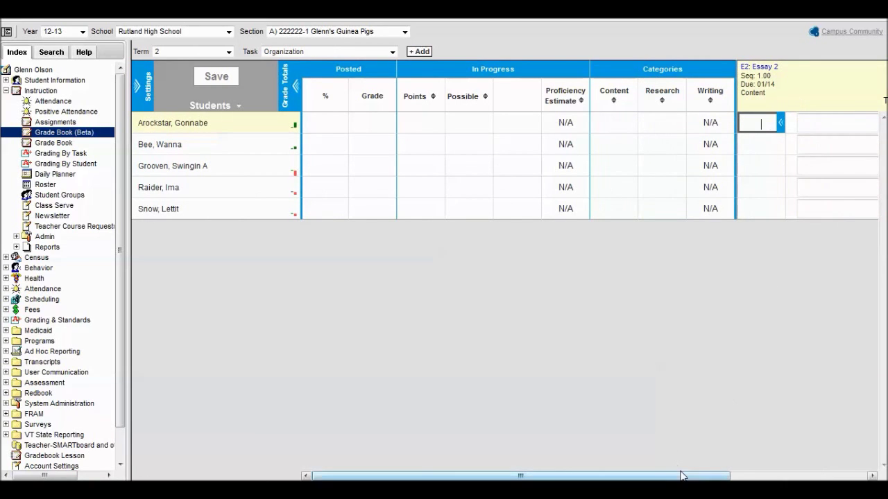
left_click_drag(685, 475, 810, 460)
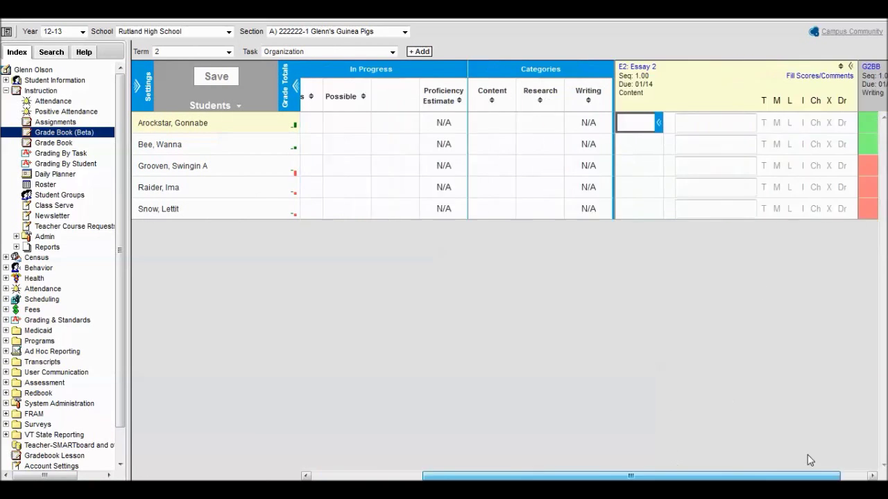
left_click(787, 76)
left_click(405, 239)
left_click(471, 241)
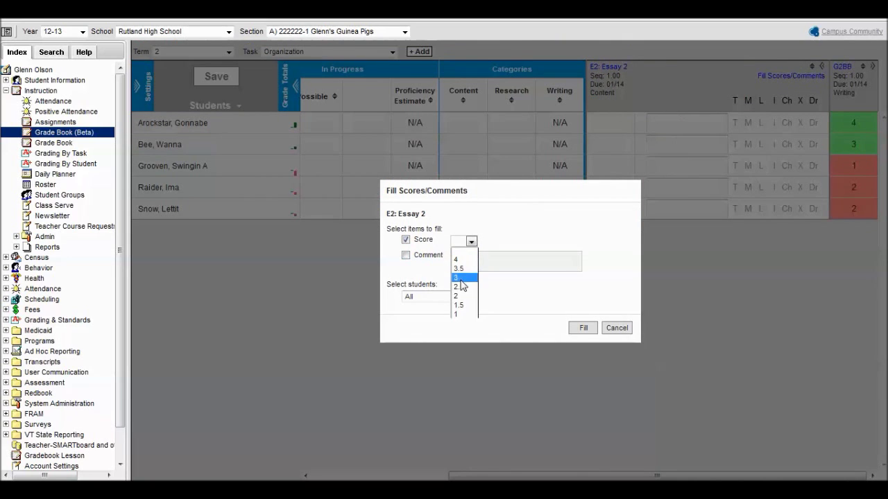
left_click(460, 278)
left_click(586, 328)
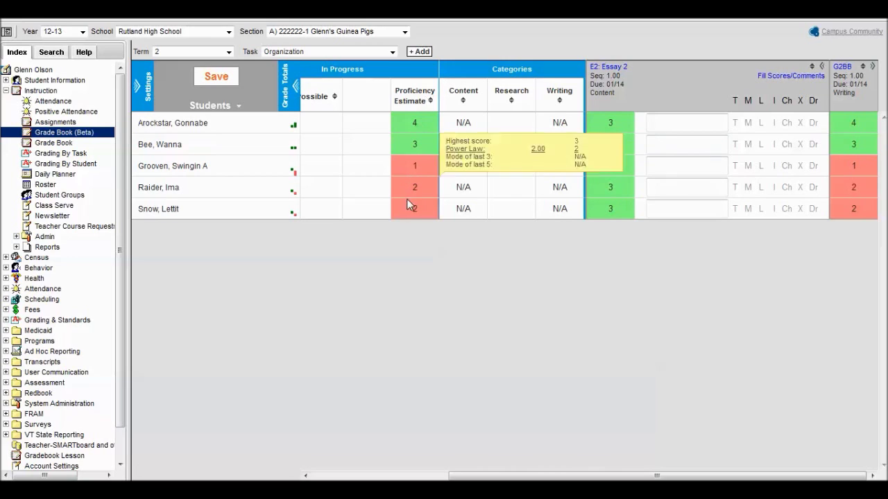
Step: Save the grade book, dismiss the saved confirmation, and go to the classic Grade Book
mouse_move(407, 203)
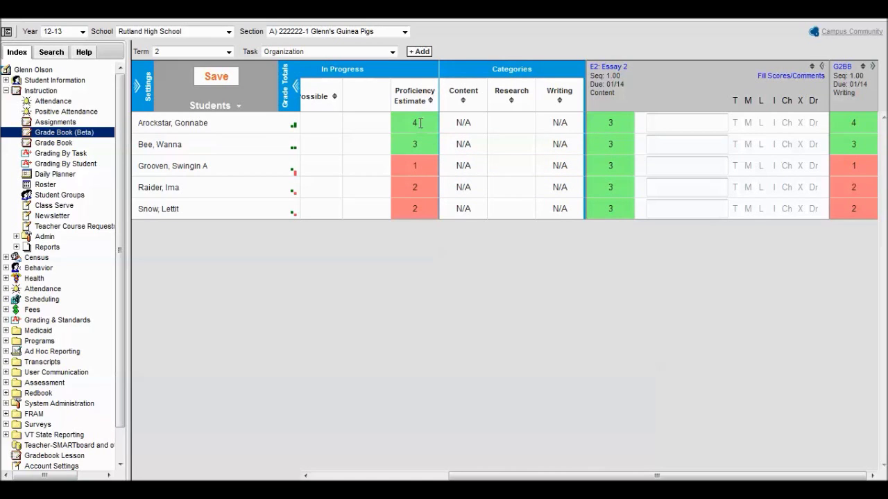
mouse_move(415, 126)
mouse_move(628, 69)
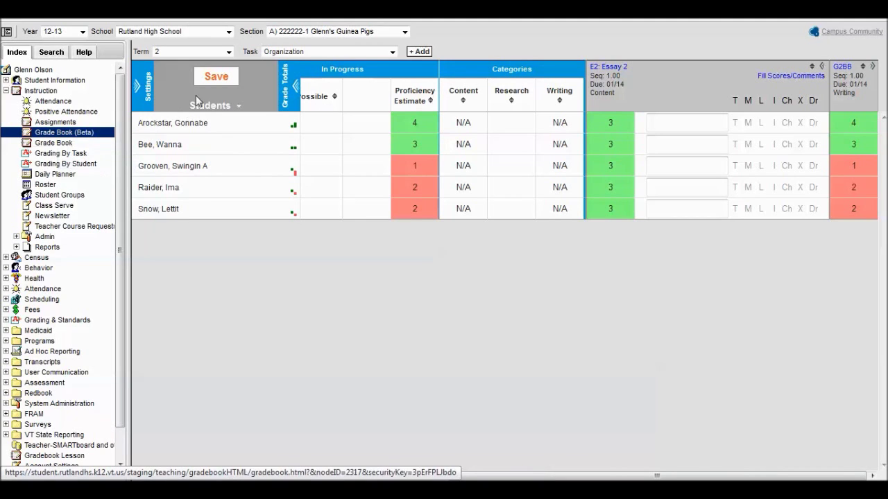
left_click(213, 76)
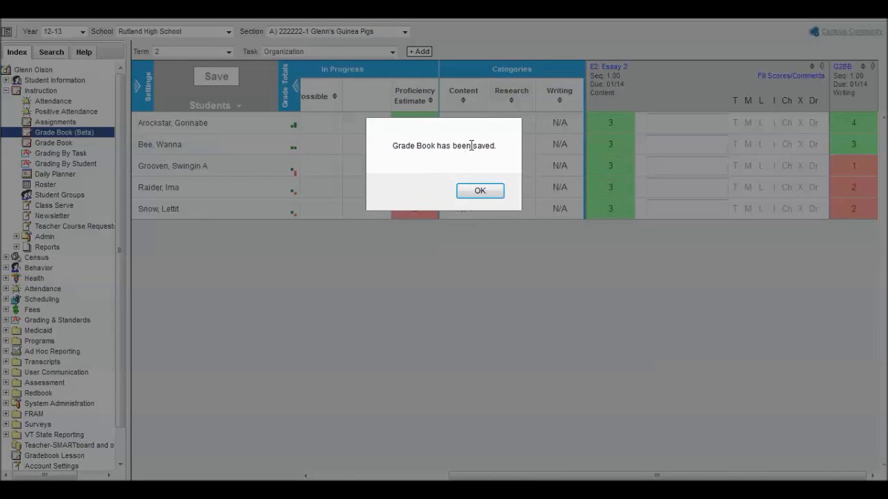
left_click(477, 191)
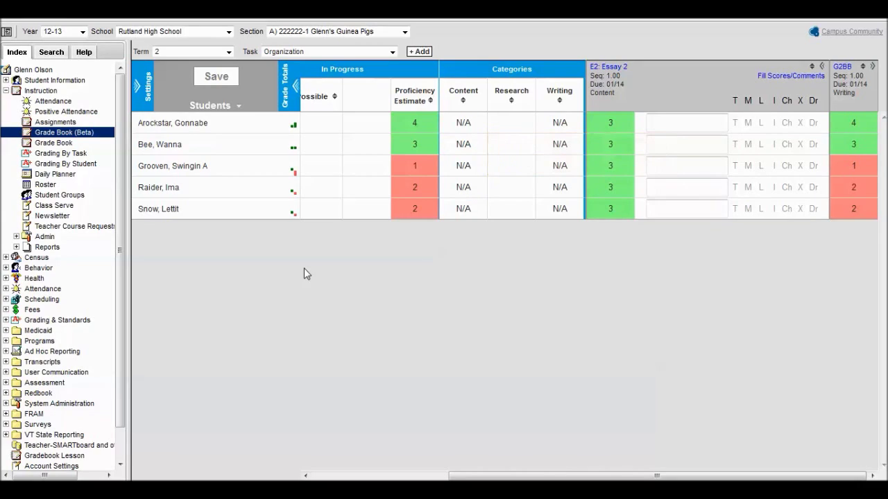
left_click(48, 144)
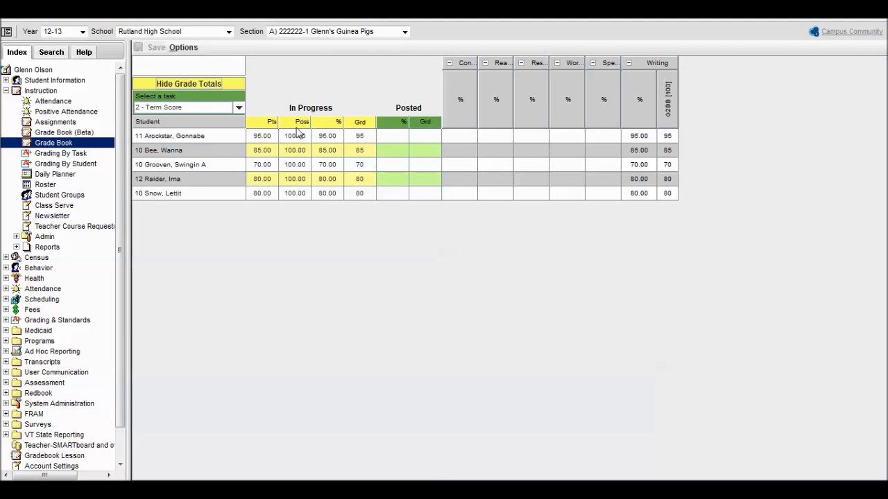
Step: Switch the classic Grade Book to the 2 - Organization task
left_click(239, 108)
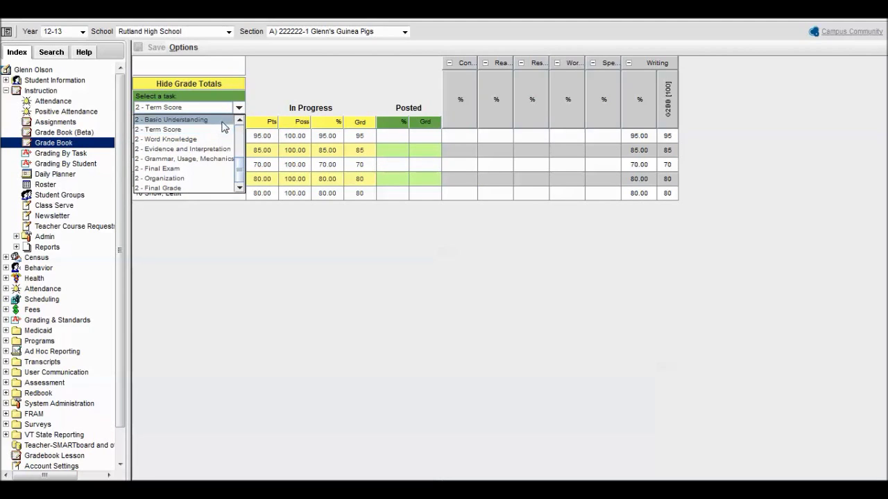
left_click(206, 175)
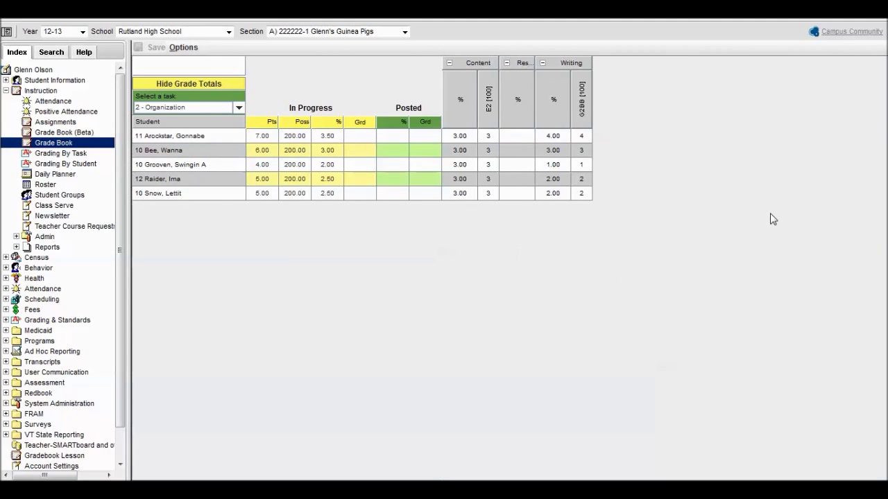